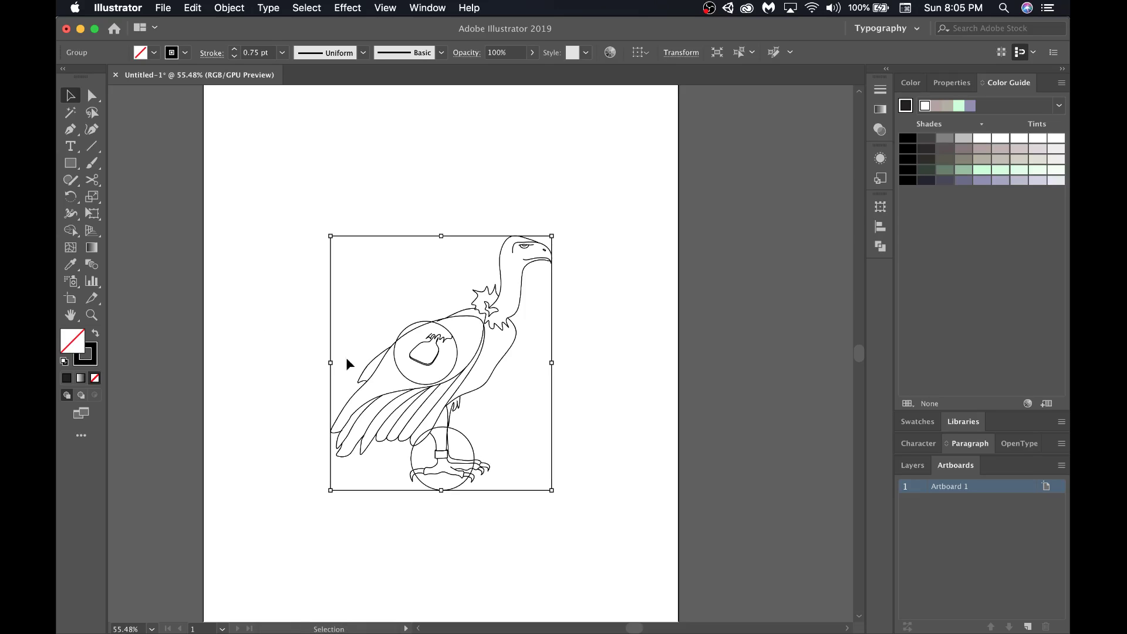
Fit Artboard 1 in the window and show the Layers panel.
left_click(608, 335)
scroll(608, 334, "down", 3)
scroll(586, 386, "up", 3)
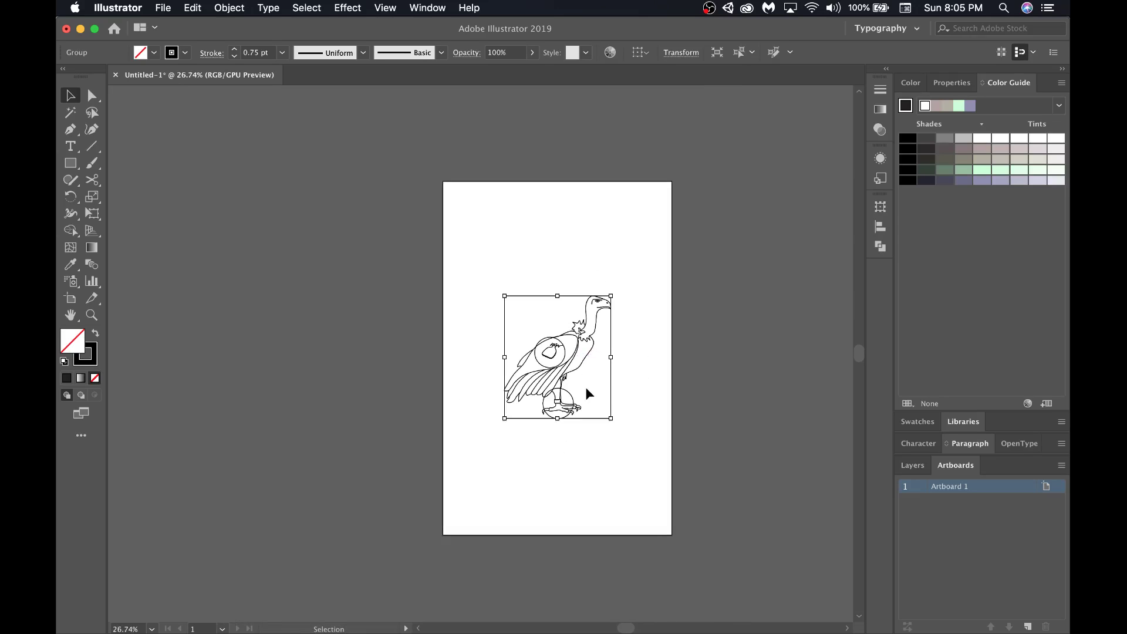
left_click(607, 322)
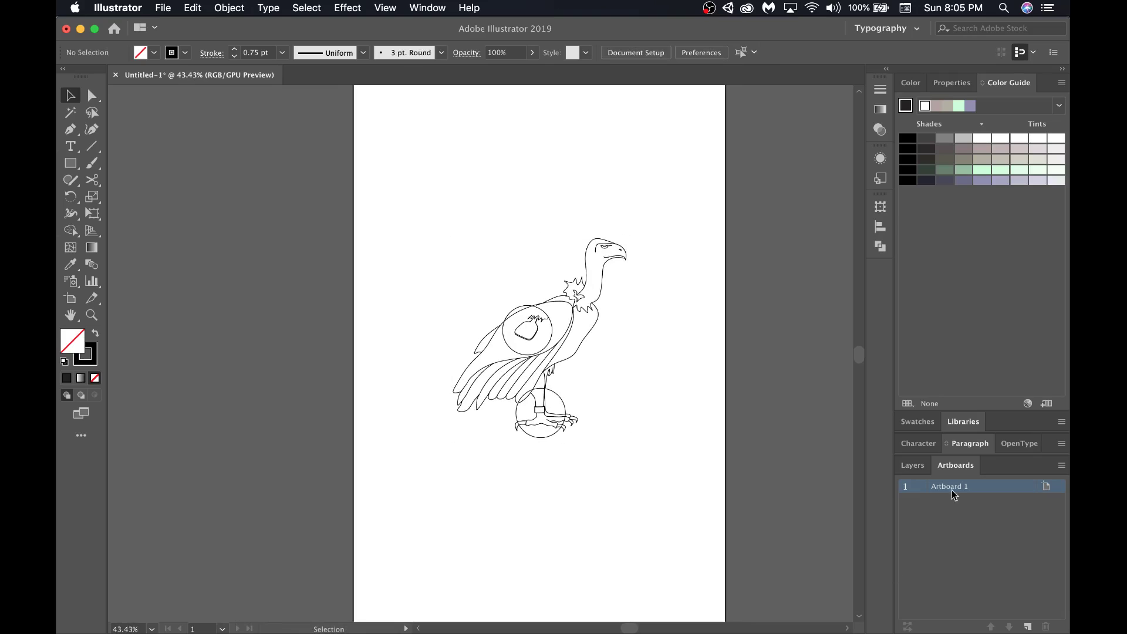
left_click(913, 465)
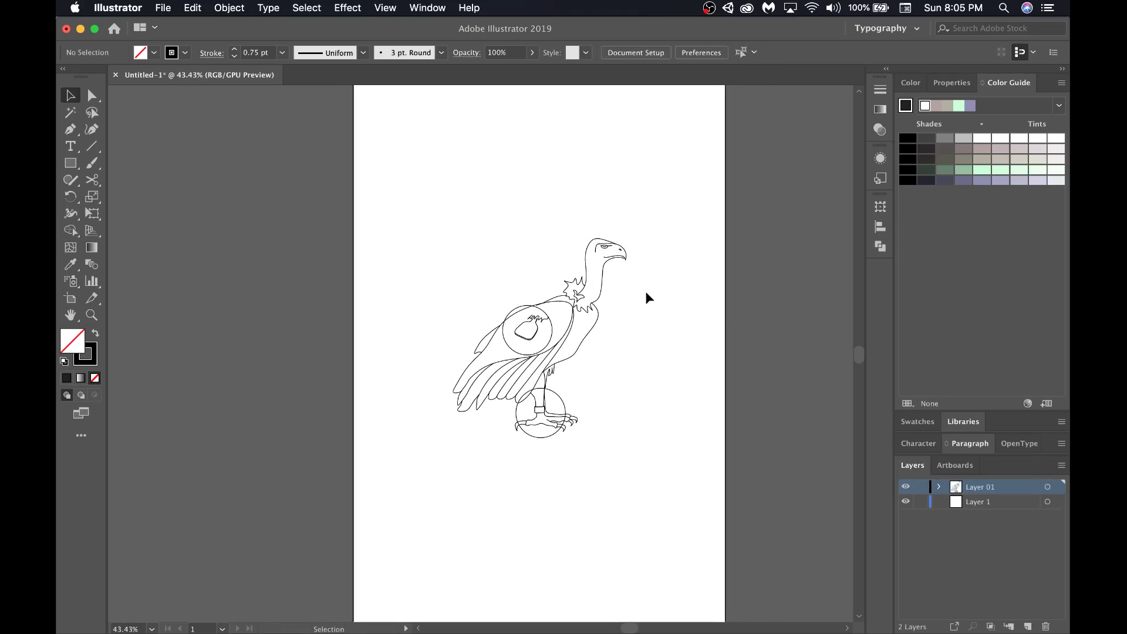
scroll(646, 291, "up", 3)
Marquee-select the whole vulture group and zoom in to inspect it.
left_click_drag(691, 528, 267, 154)
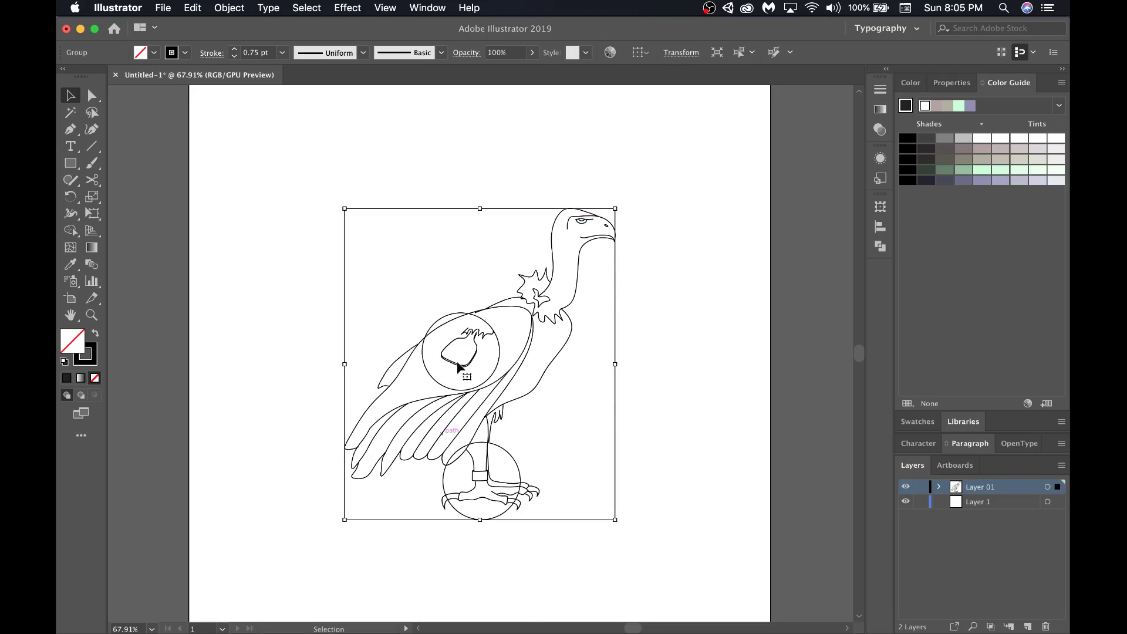
scroll(515, 298, "up", 3)
scroll(671, 237, "down", 3)
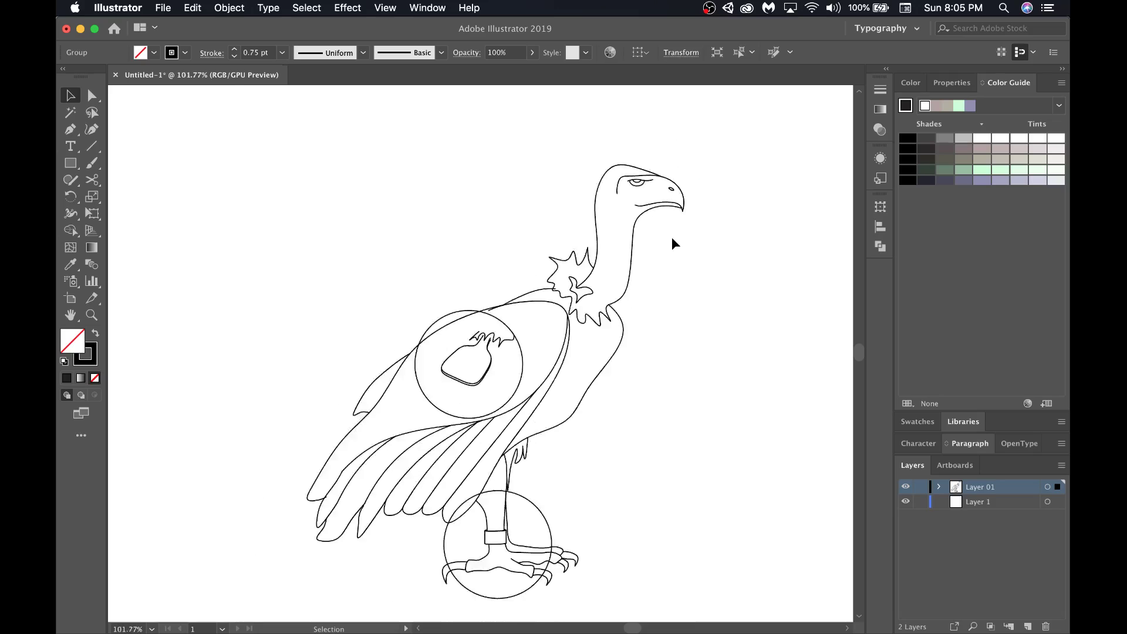
scroll(657, 144, "up", 4)
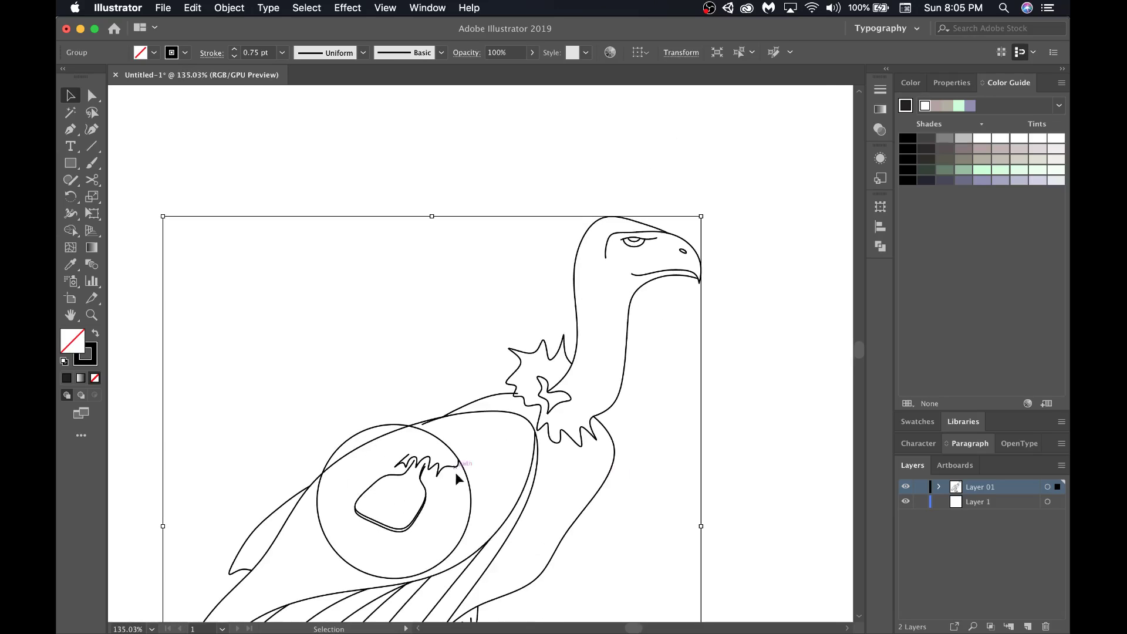
scroll(439, 477, "up", 3)
scroll(617, 376, "up", 2)
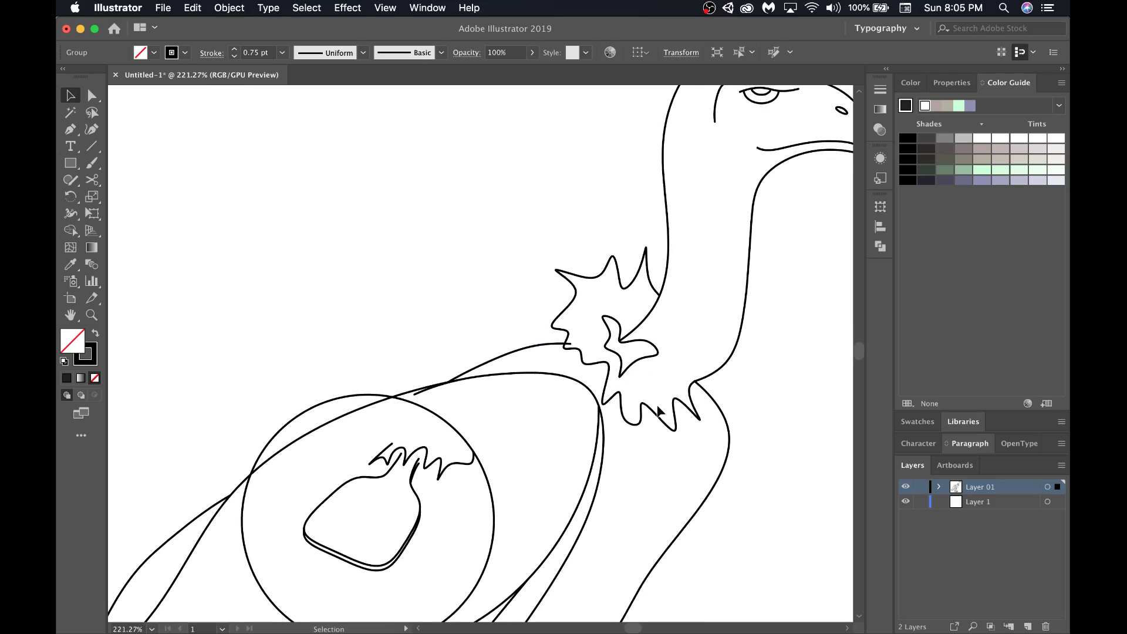
scroll(657, 404, "down", 4)
scroll(657, 404, "down", 2)
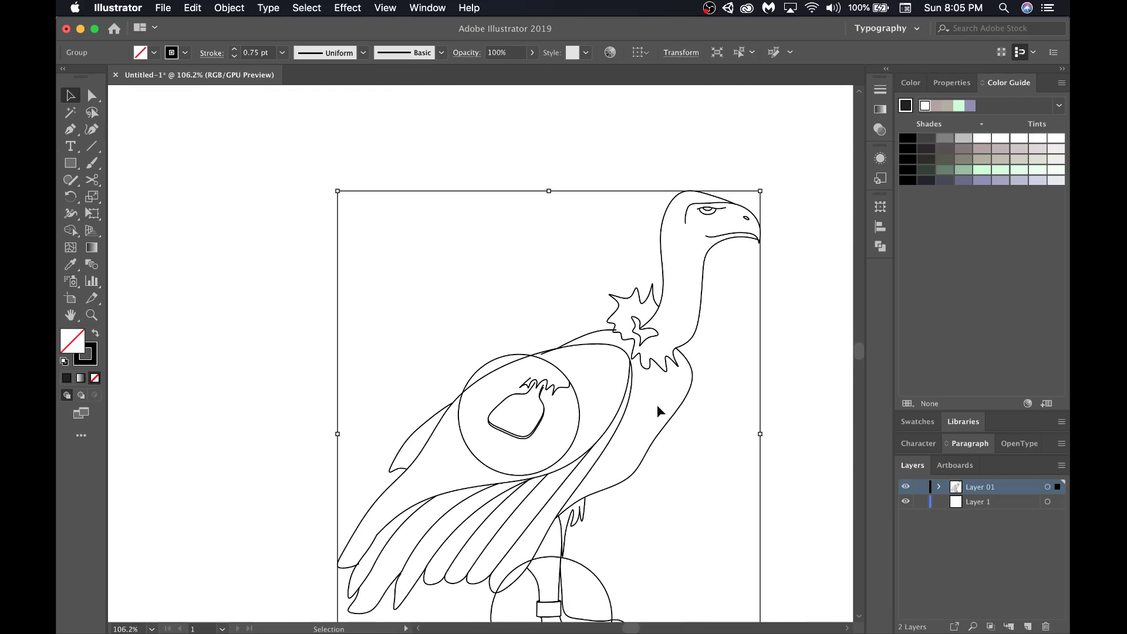
scroll(717, 186, "up", 2)
scroll(717, 185, "up", 2)
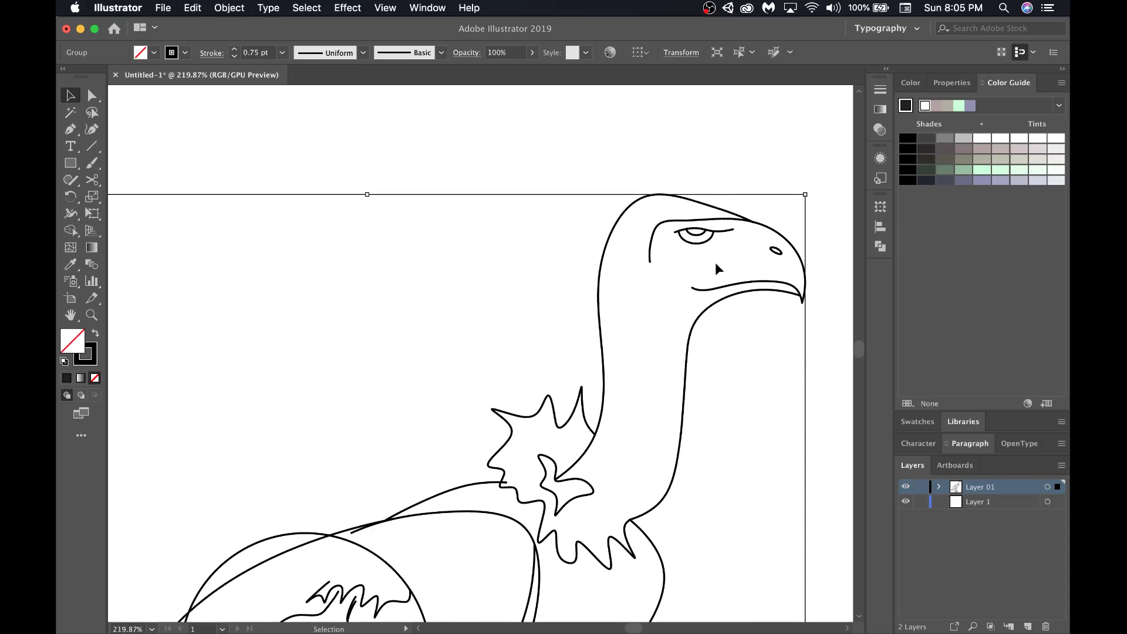
scroll(625, 251, "down", 4)
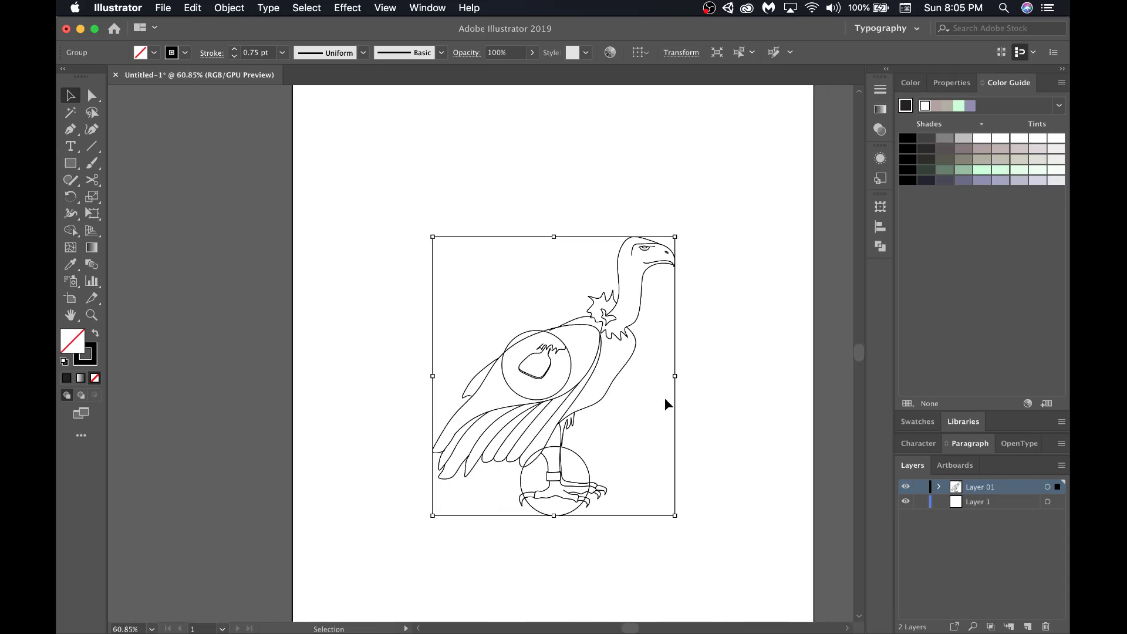
scroll(665, 397, "down", 2)
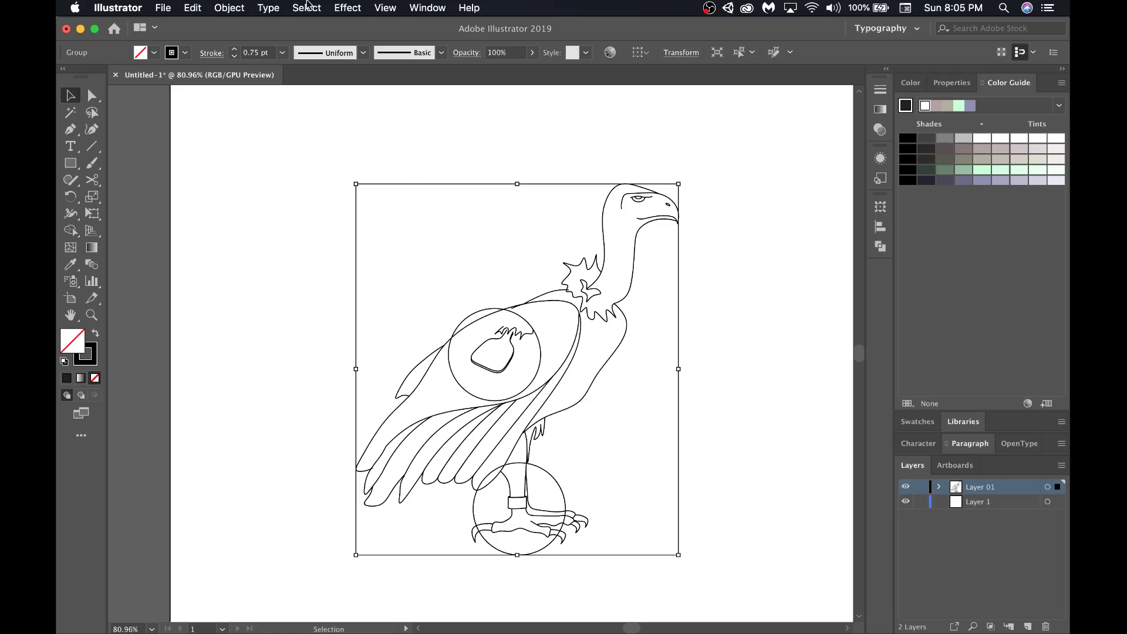
Make the vulture a Live Paint group with Object > Live Paint > Make, then activate the Live Paint Bucket (K).
left_click(238, 6)
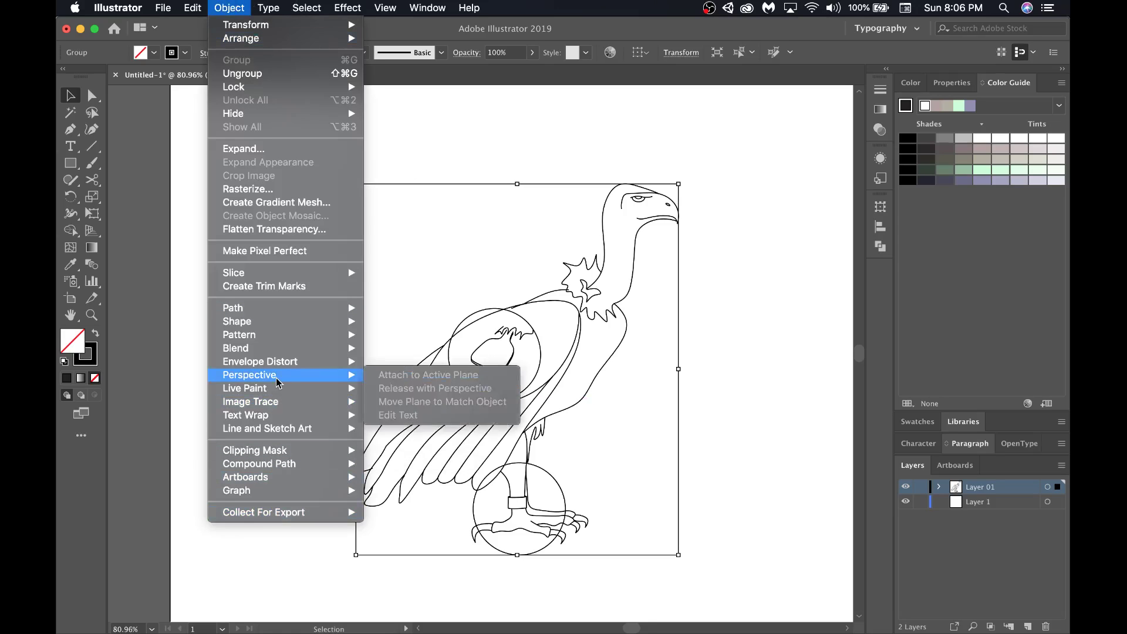
mouse_move(284, 389)
left_click(426, 392)
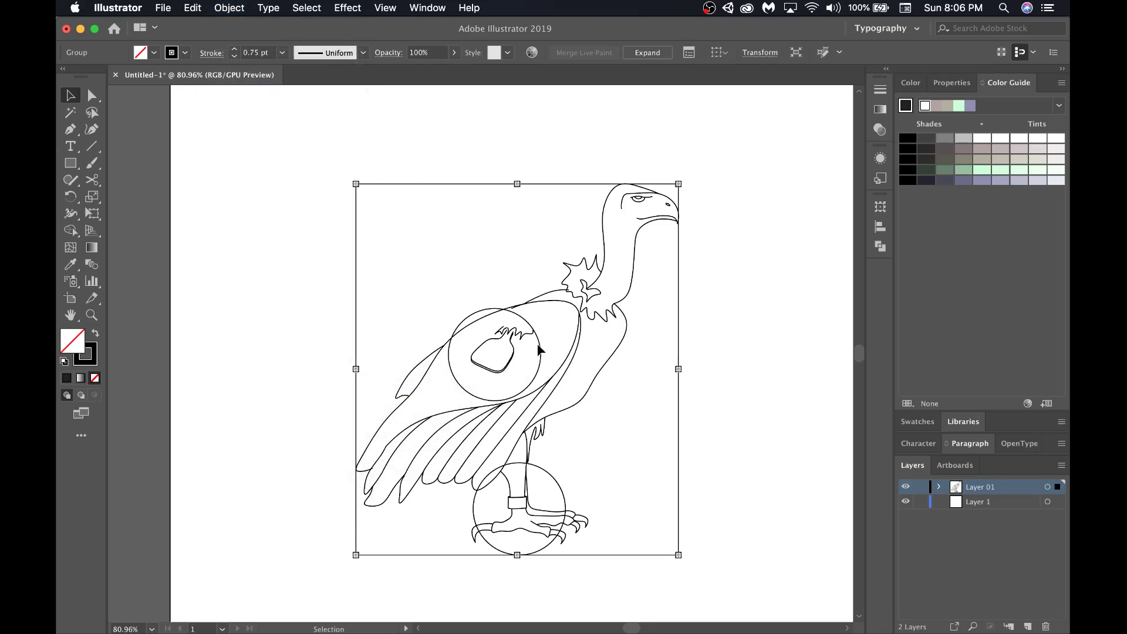
left_click(223, 6)
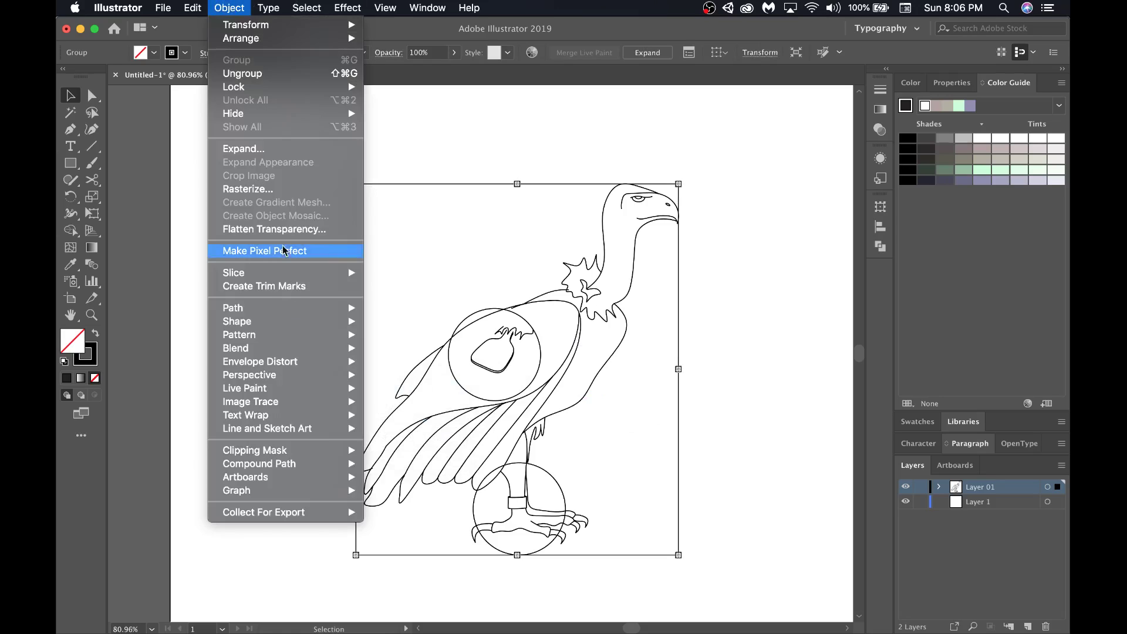
mouse_move(302, 388)
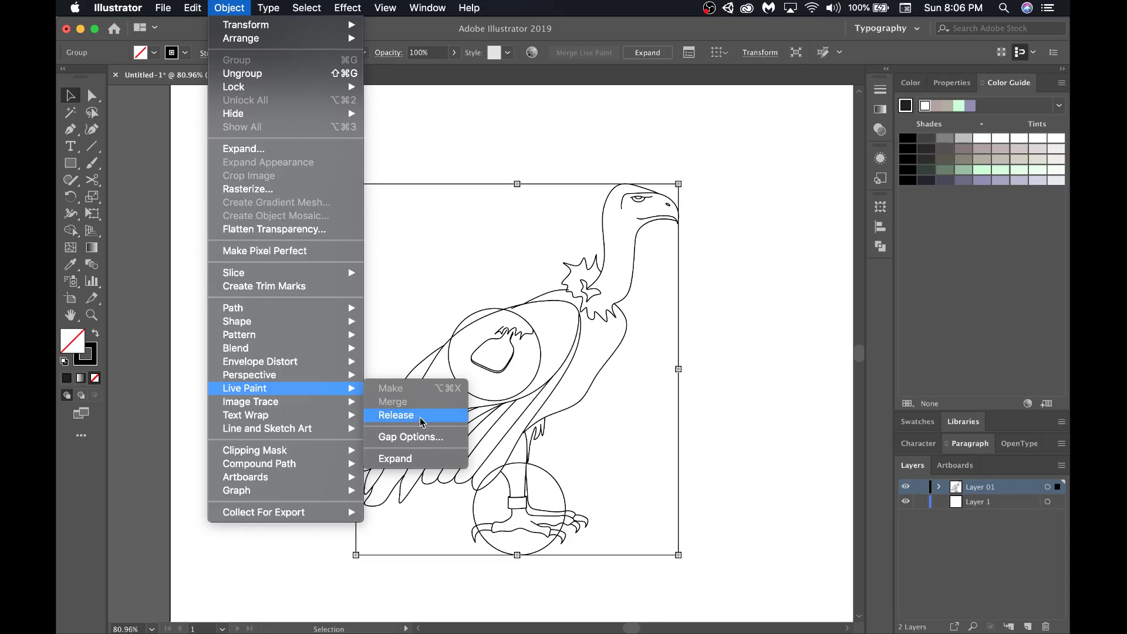
key("Escape")
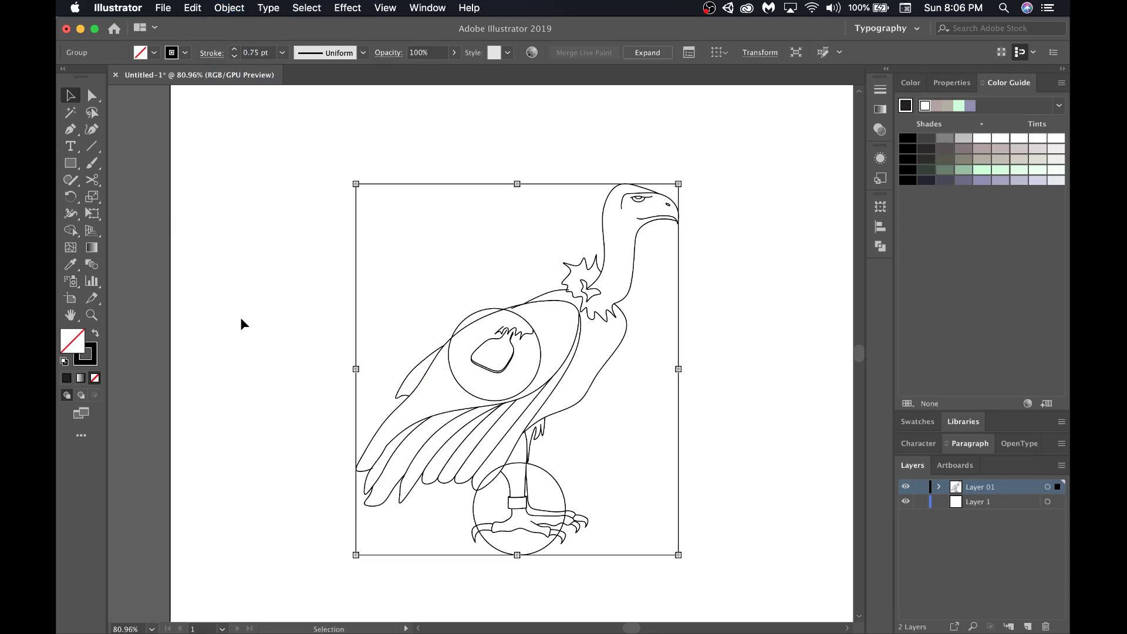
key("k")
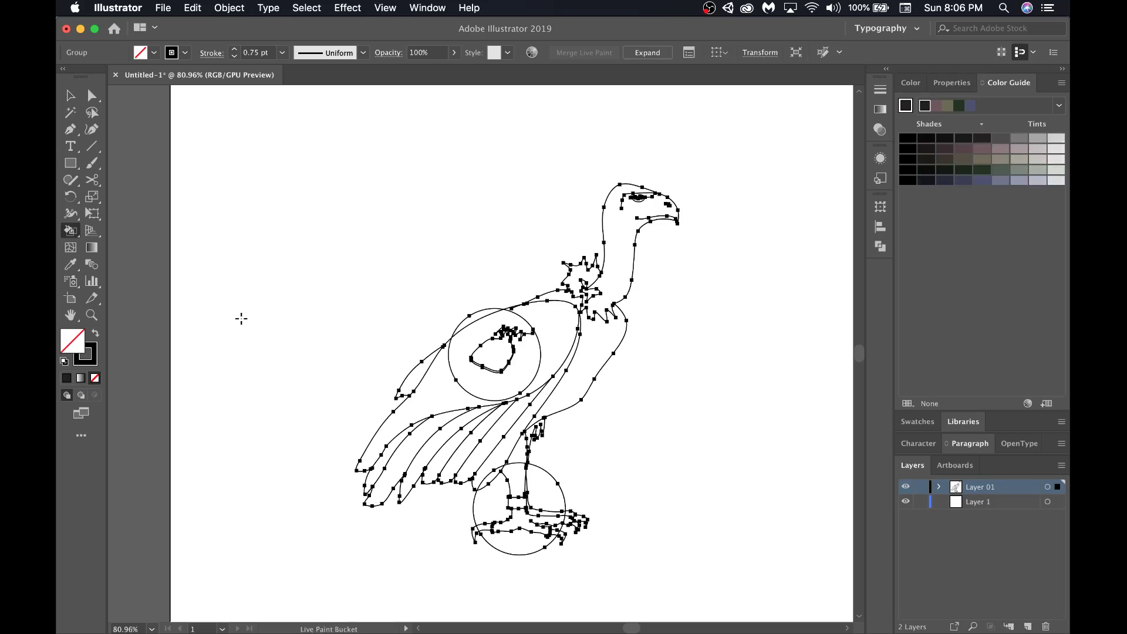
Choose the Live Paint Bucket from the painting tools flyout.
left_click(70, 230)
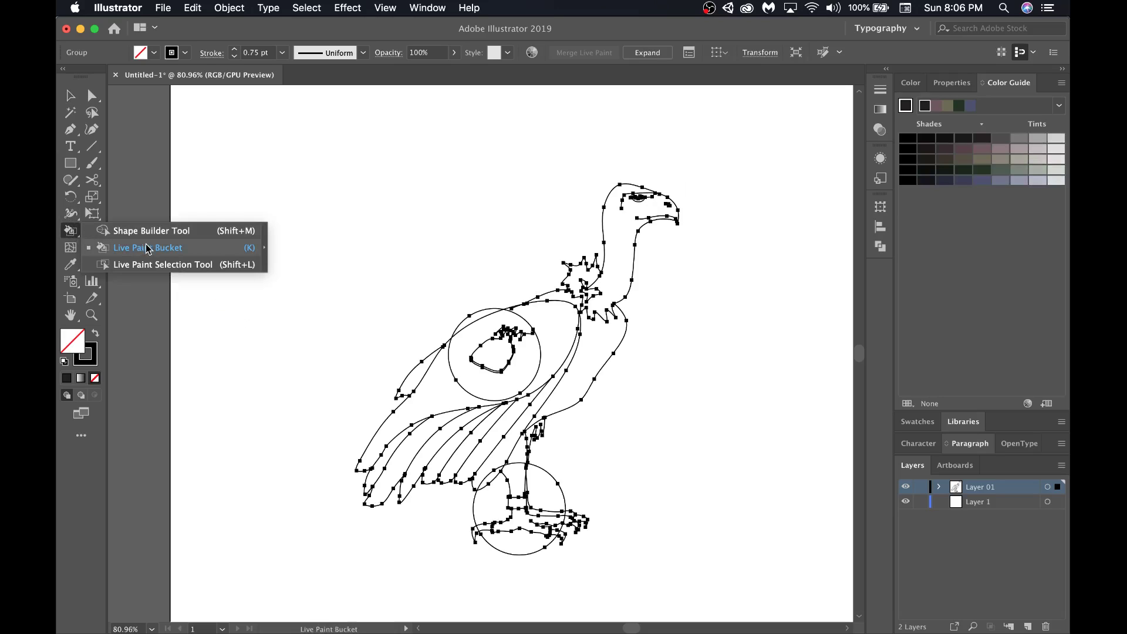
left_click(132, 231)
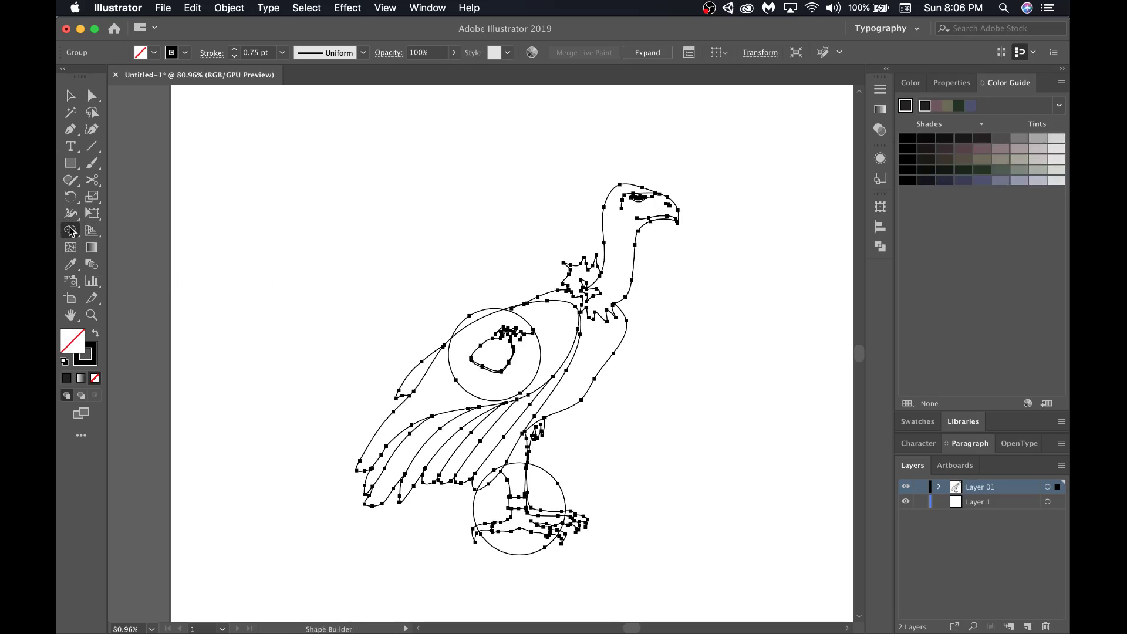
left_click(71, 230)
left_click(130, 247)
Set the fill to magenta EA00E4 with no stroke.
left_click(95, 334)
double_click(73, 340)
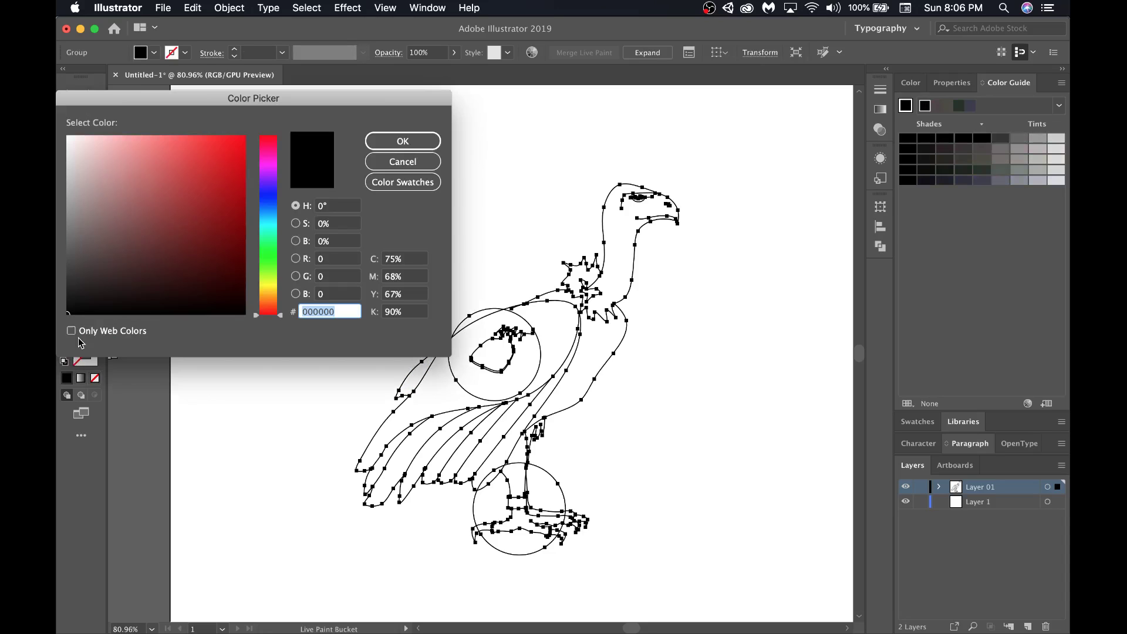
left_click_drag(218, 171, 270, 168)
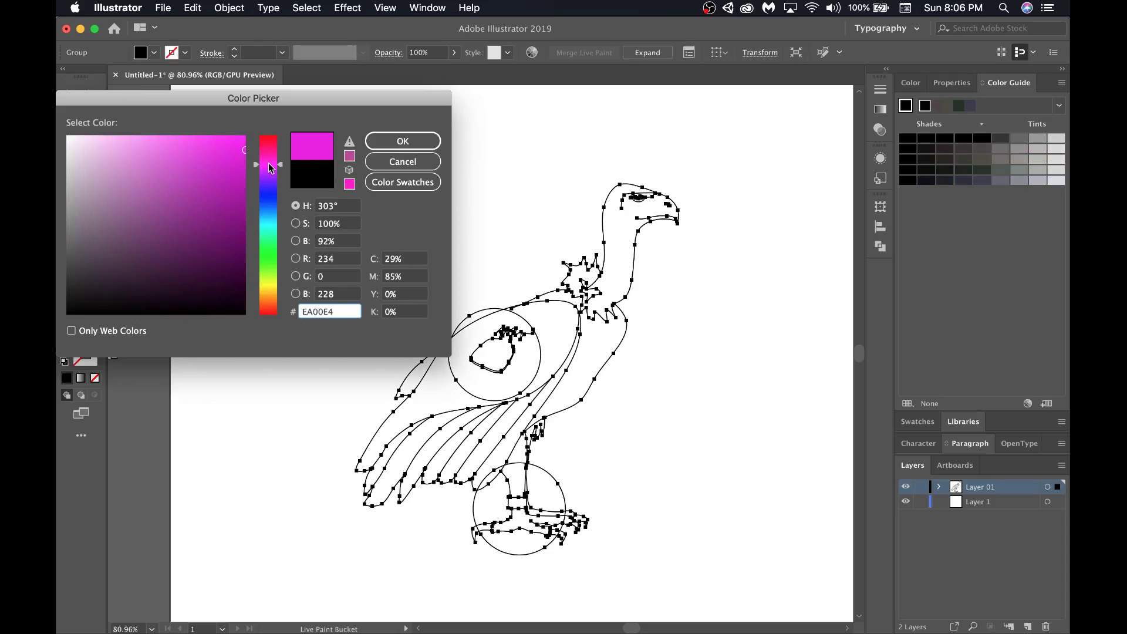
left_click(402, 141)
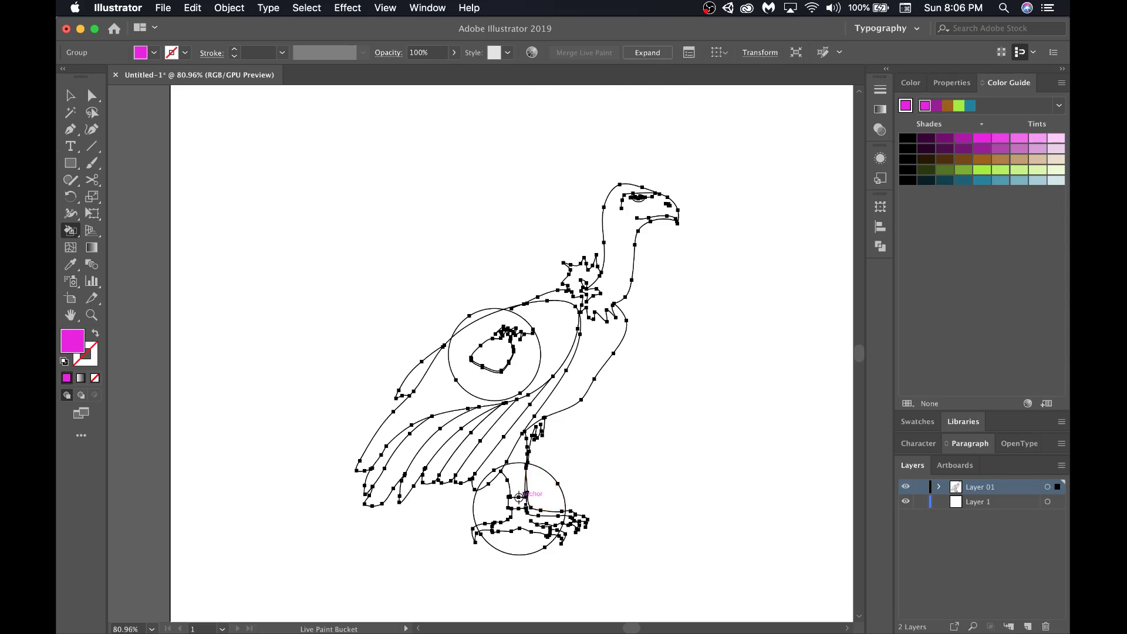
Paint the vulture's lower leg, upper leg and foot magenta.
scroll(519, 496, "up", 3)
left_click(520, 450)
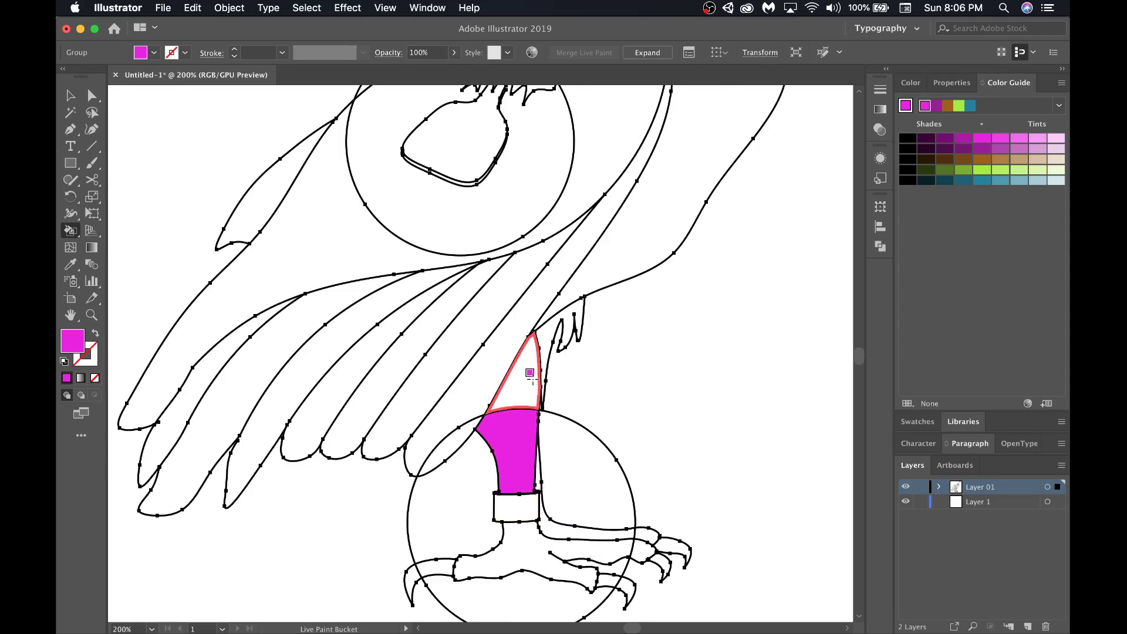
left_click(532, 375)
left_click(516, 541)
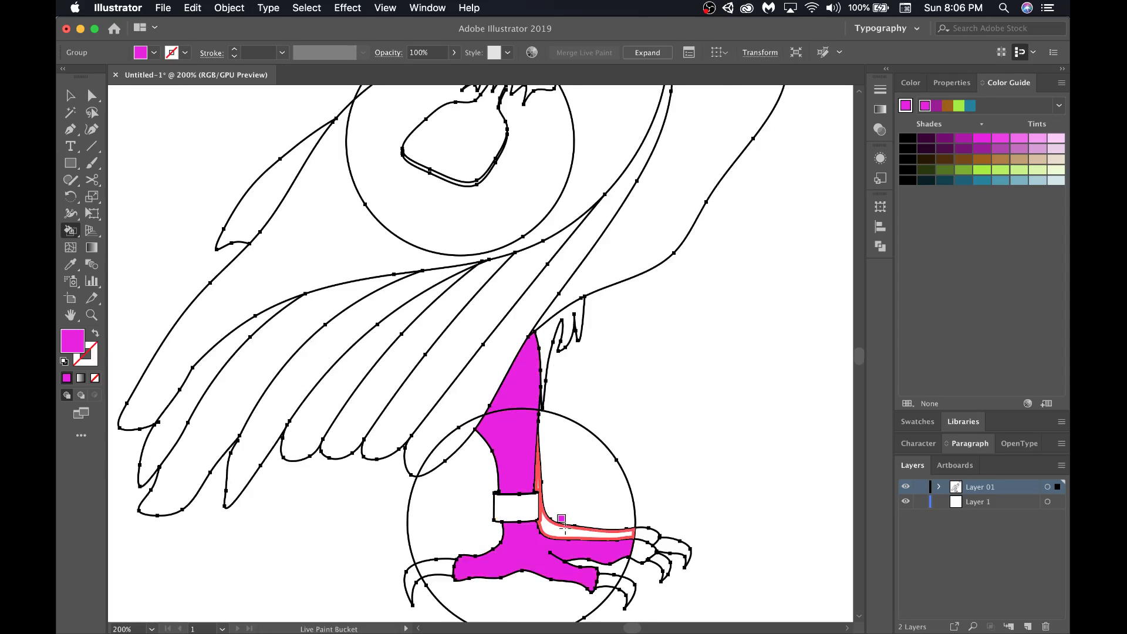
Set the fill to light pink FF76FF and paint the toe strip.
double_click(75, 347)
left_click_drag(209, 148, 163, 131)
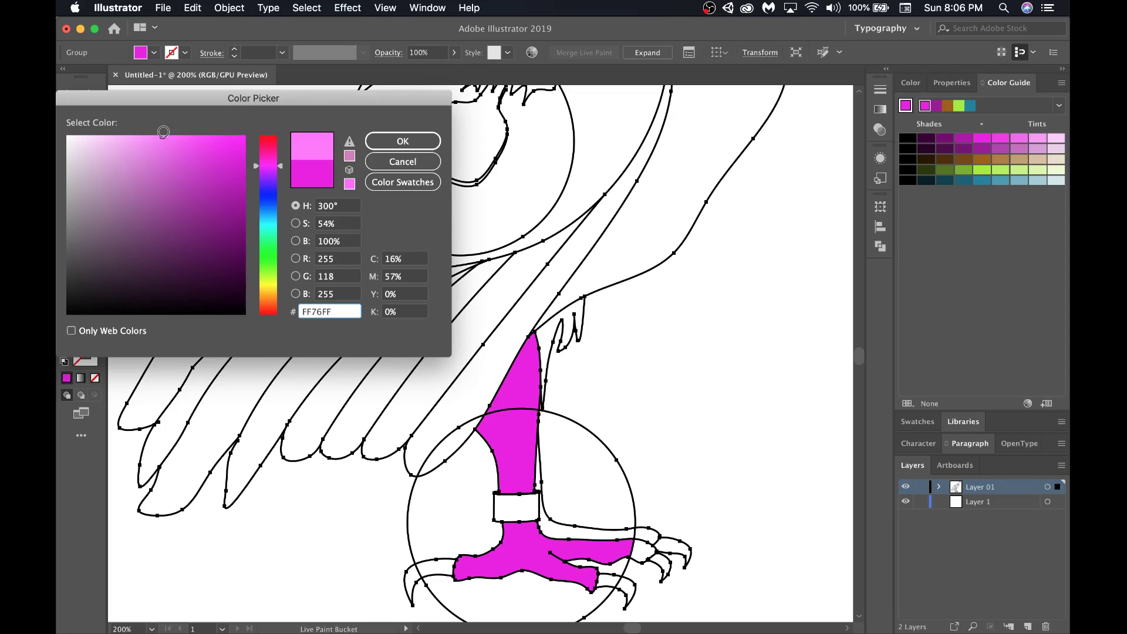
left_click(383, 148)
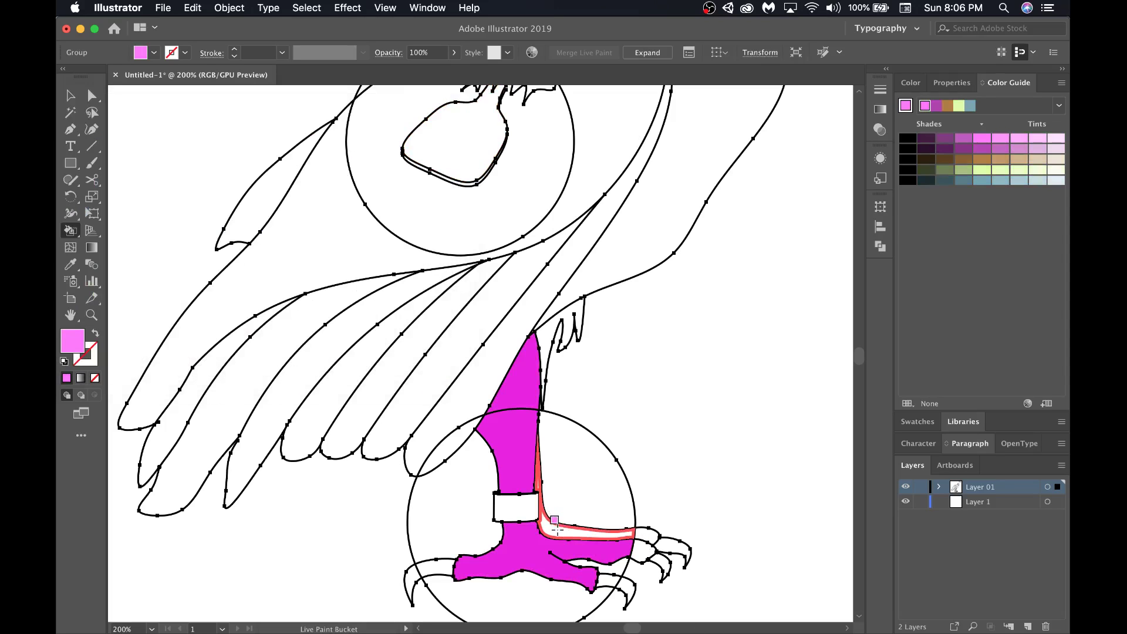
left_click(558, 530)
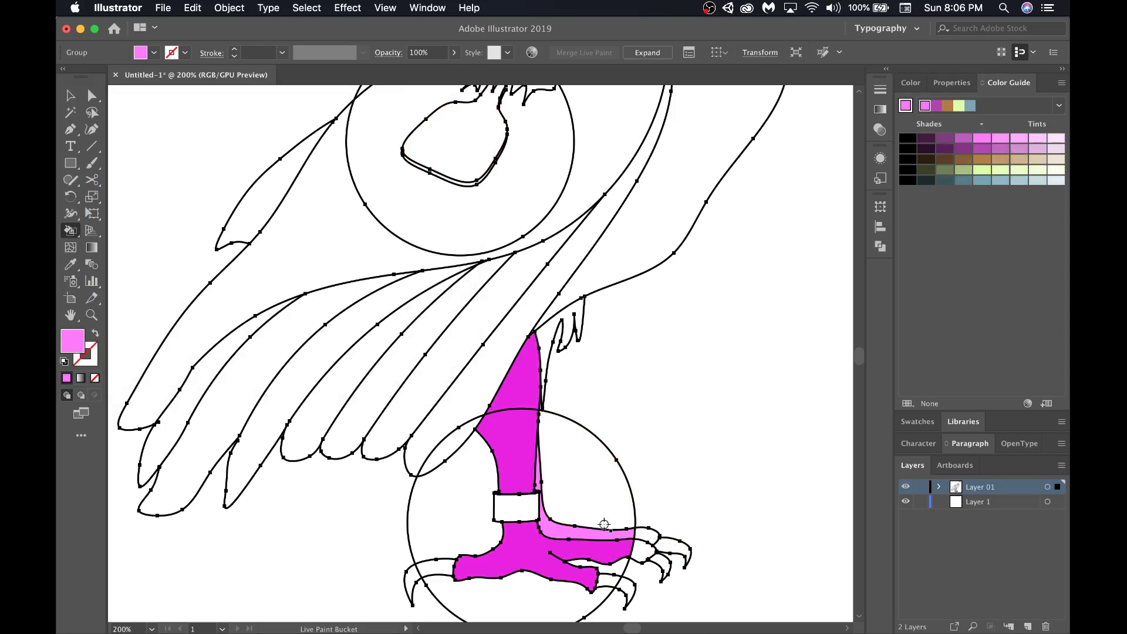
Sample the leg's magenta and paint the claw tip with it.
left_click(600, 545, "alt")
left_click(643, 546)
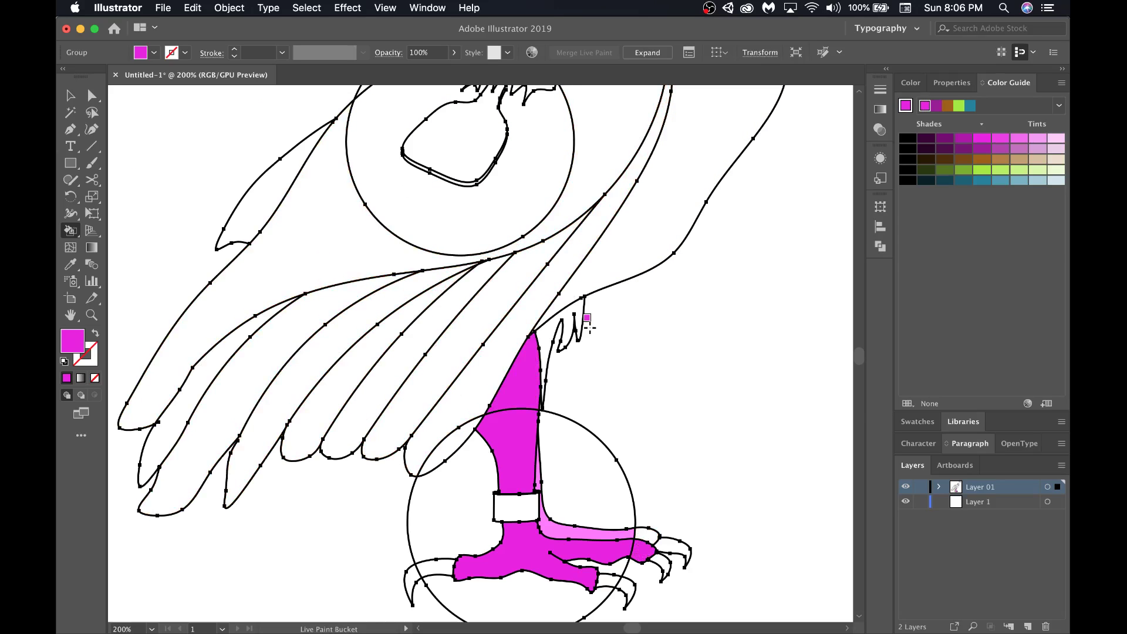
left_click(970, 424)
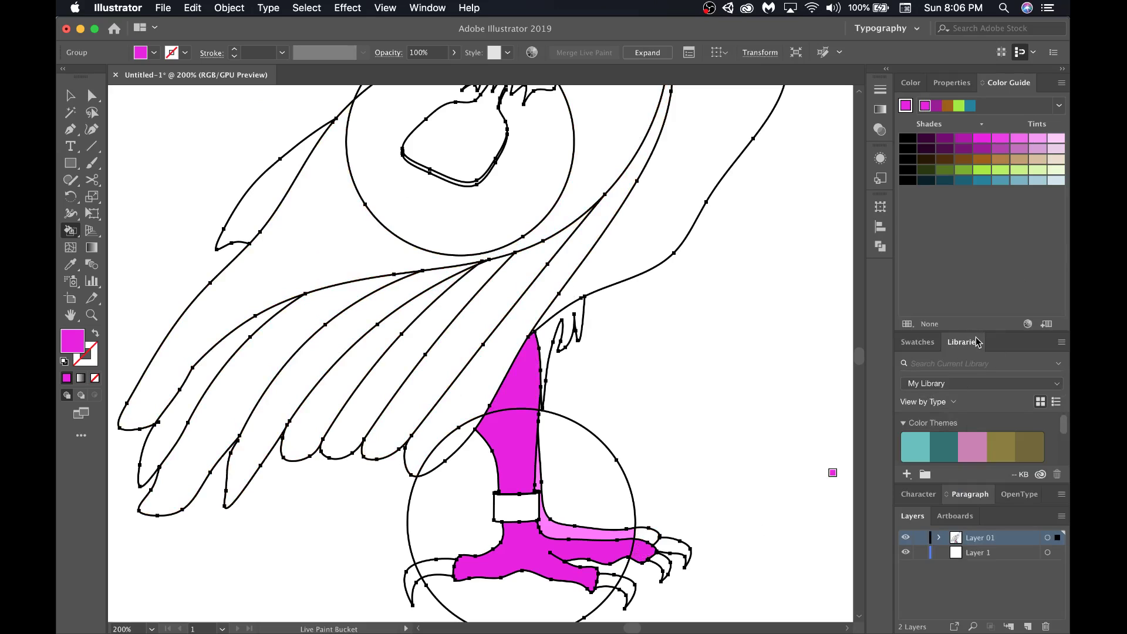
Enlarge the Libraries panel to show more colour themes, then switch to Chrome.
left_click_drag(977, 334, 977, 185)
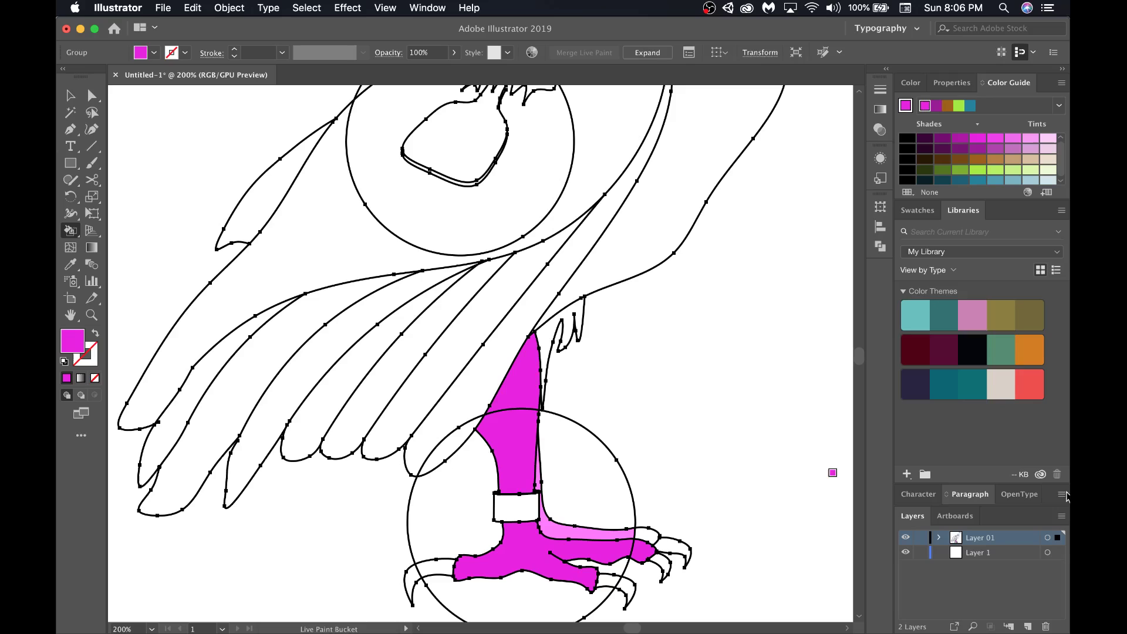
key("super+Tab")
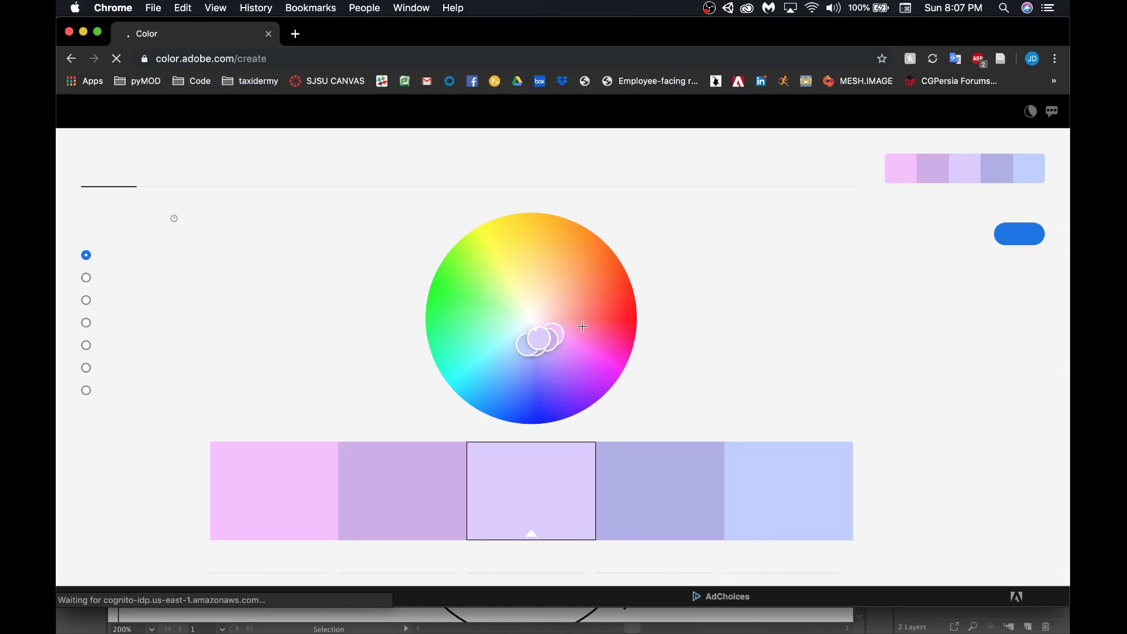
Load 83-images/5.jpg into Adobe Color's Extract from Image.
left_click(216, 179)
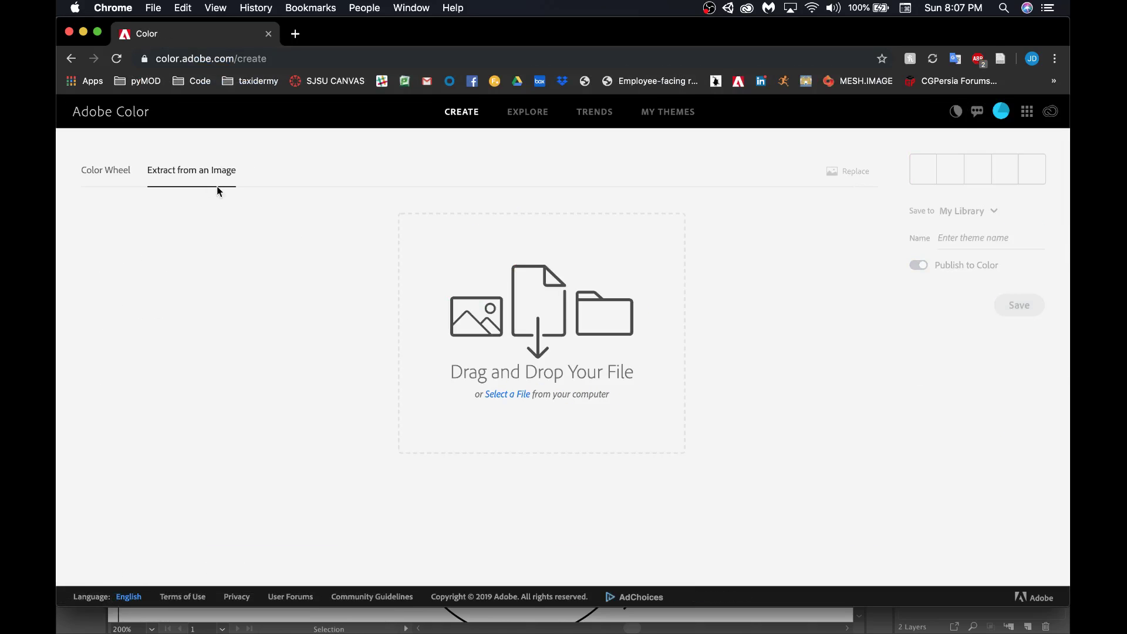
left_click(515, 396)
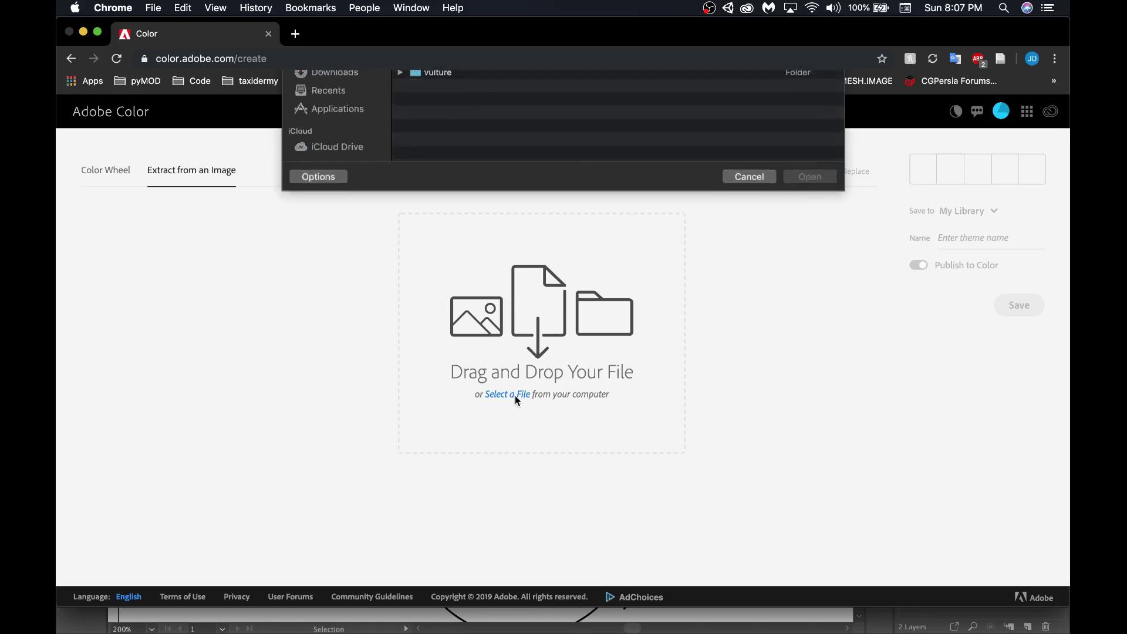
left_click(538, 85)
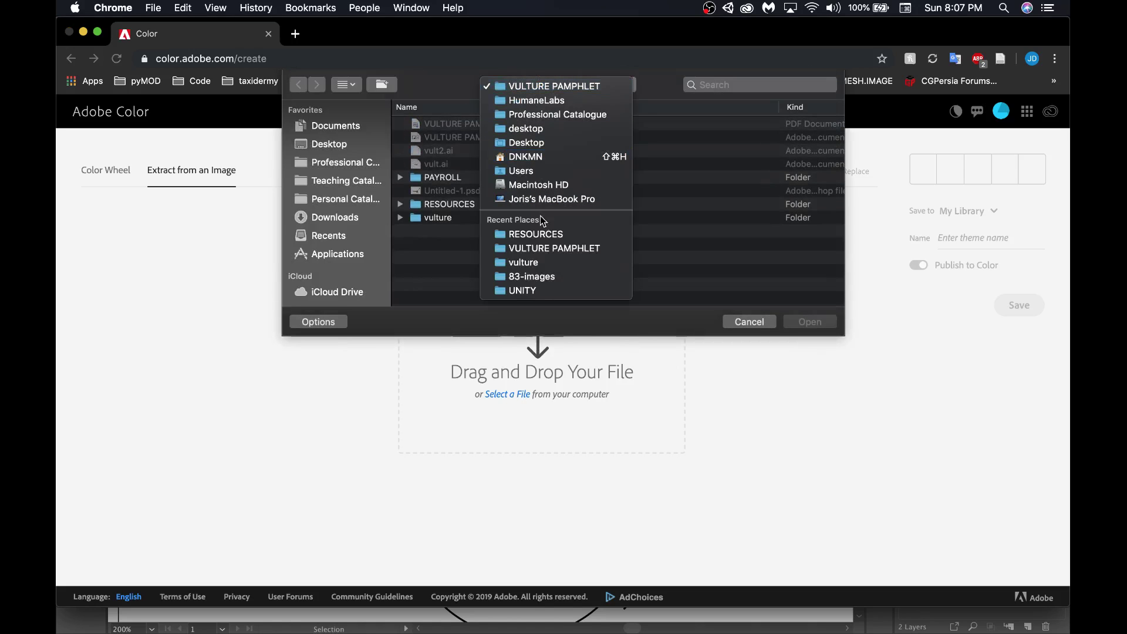
left_click(539, 277)
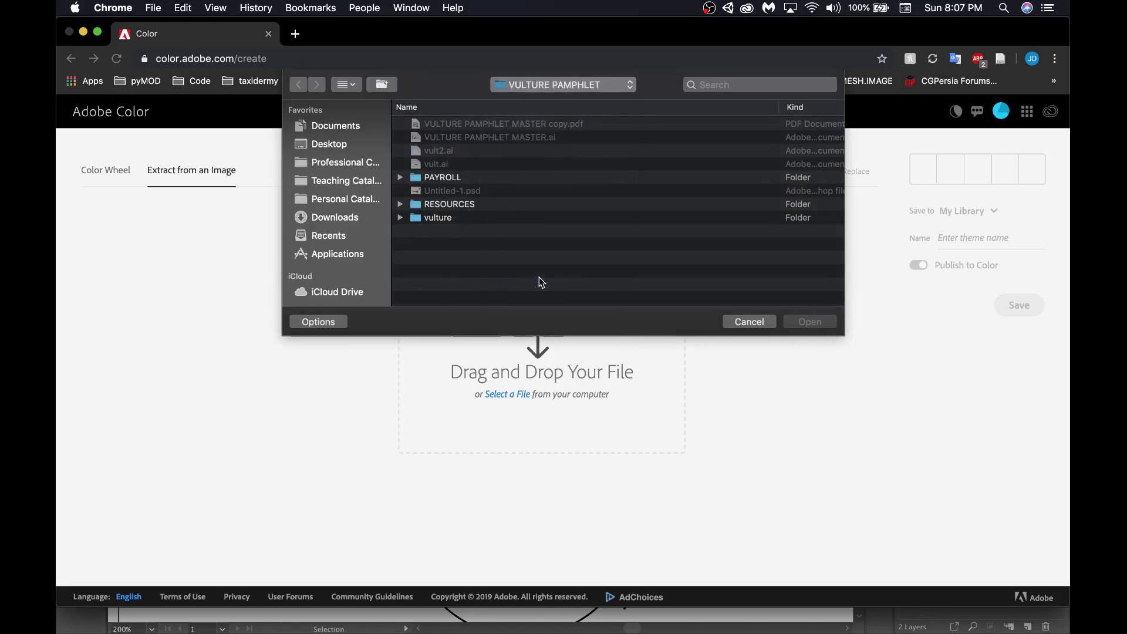
left_click(434, 179)
key("space")
key("space")
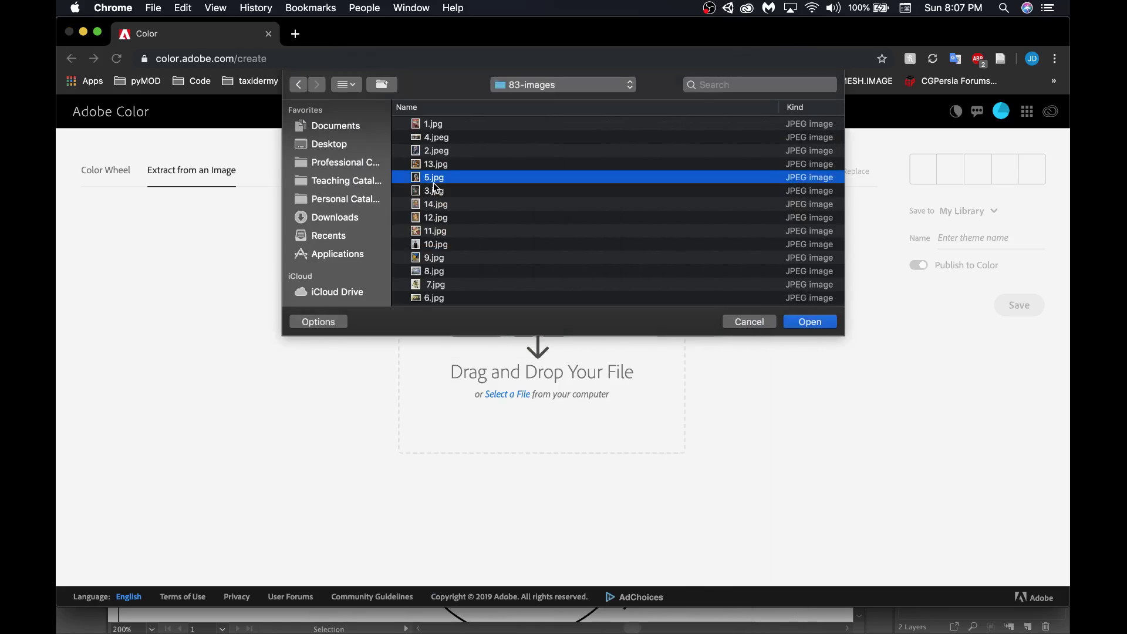
key("Return")
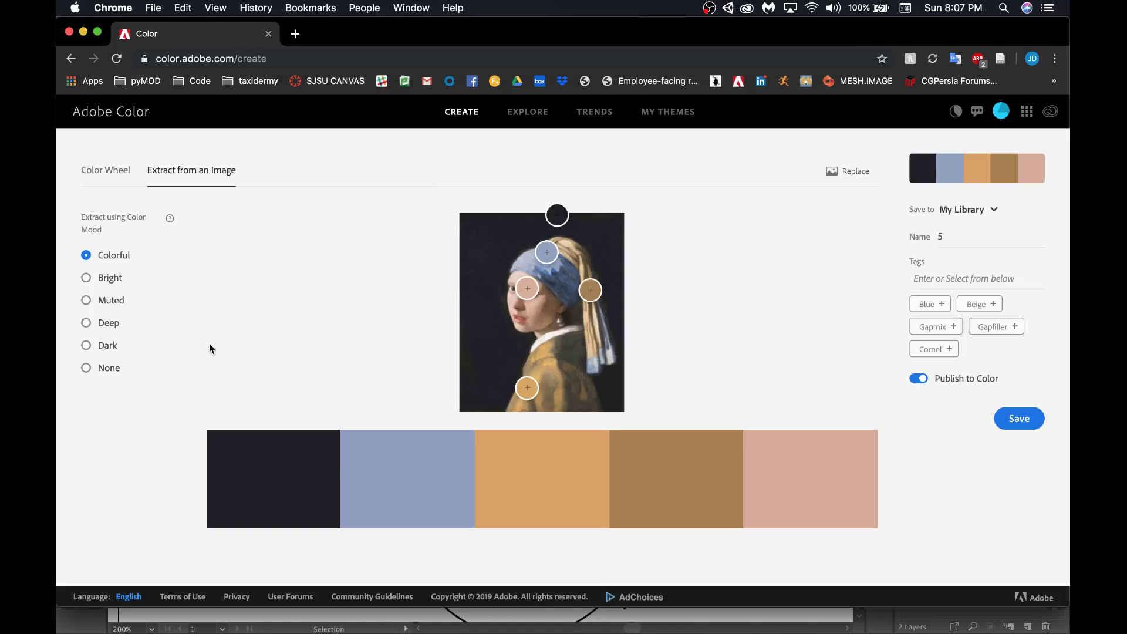
Choose the Muted mood, save the theme to My Library, and return to Illustrator.
left_click(107, 291)
left_click(107, 298)
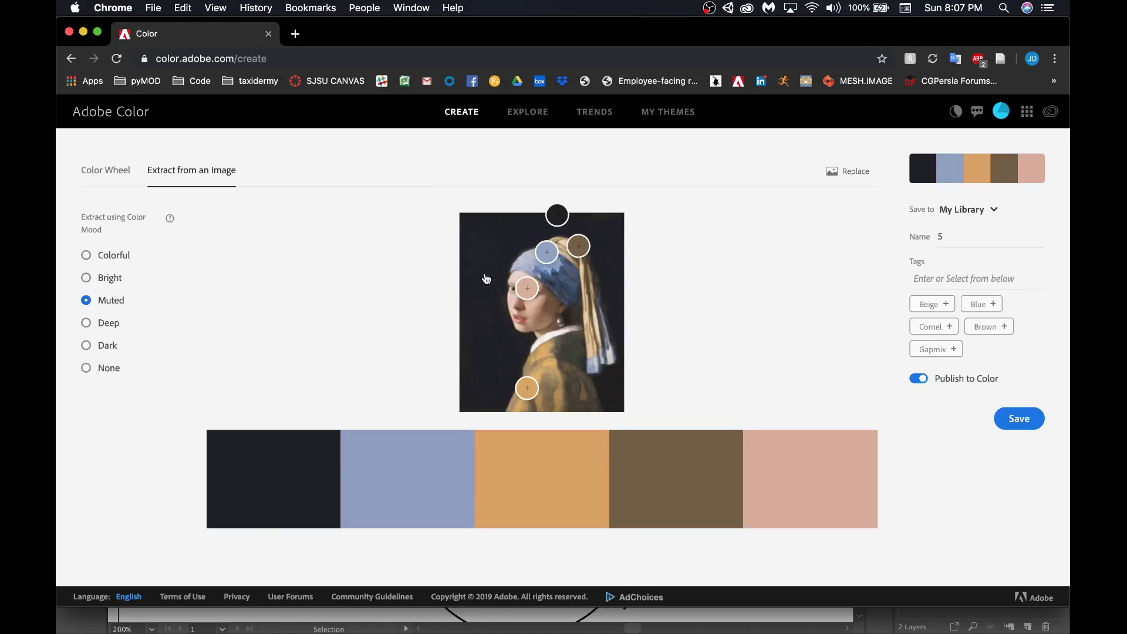
left_click(1022, 420)
key("super+Tab")
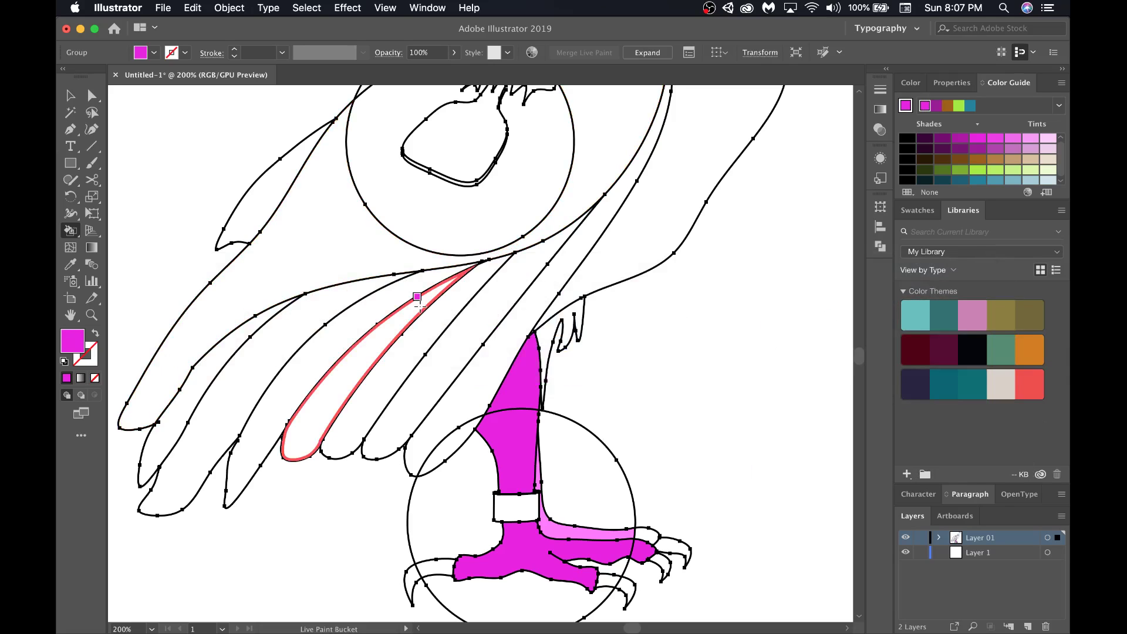
Set the fill to the Composition IX theme's near-black colour and add it to Swatches.
scroll(417, 297, "down", 5)
scroll(710, 289, "up", 4)
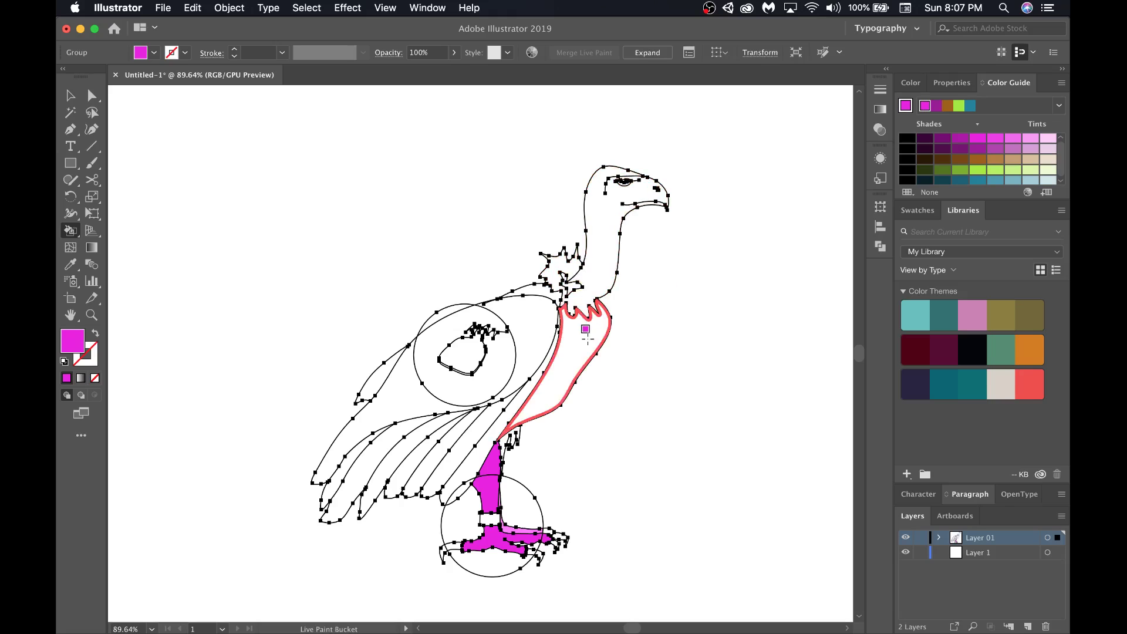
double_click(72, 340)
key("Escape")
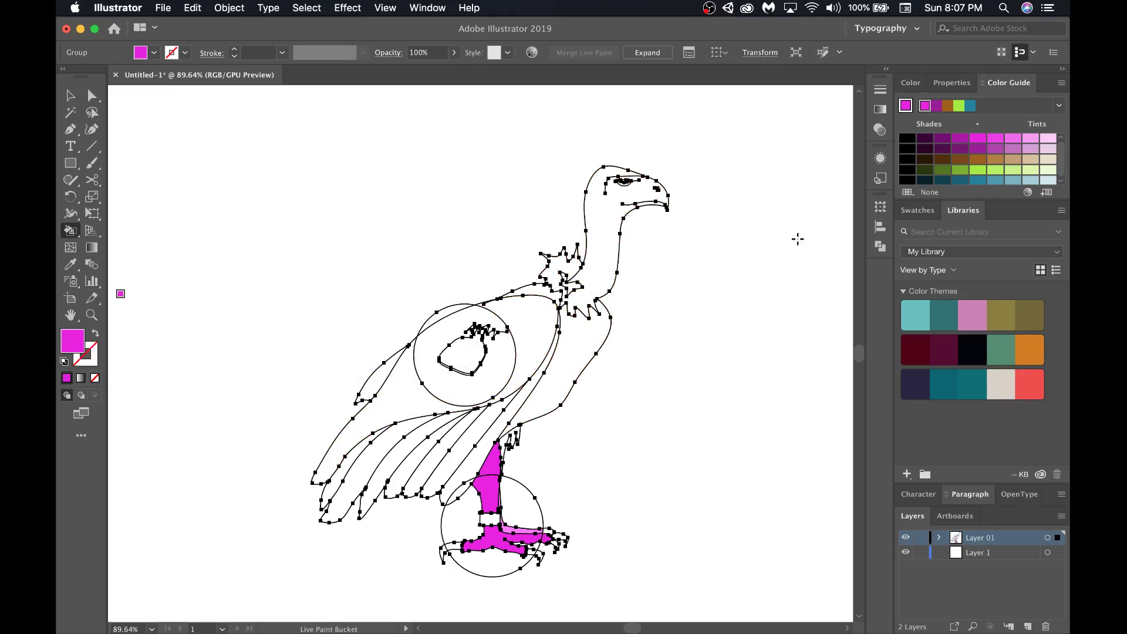
left_click(973, 352)
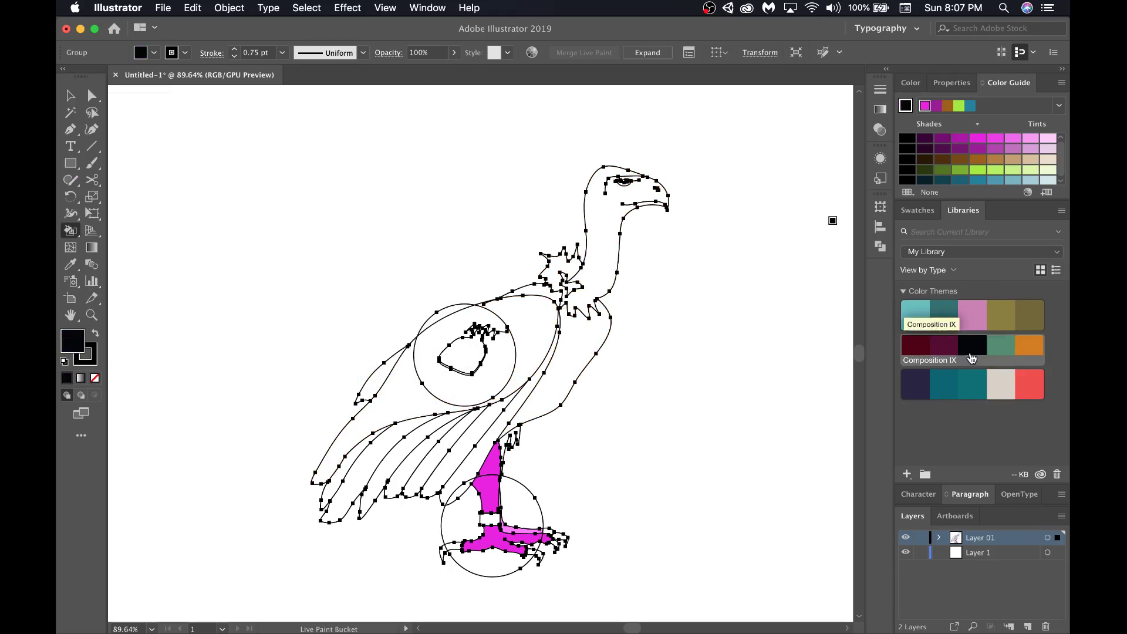
right_click(965, 352)
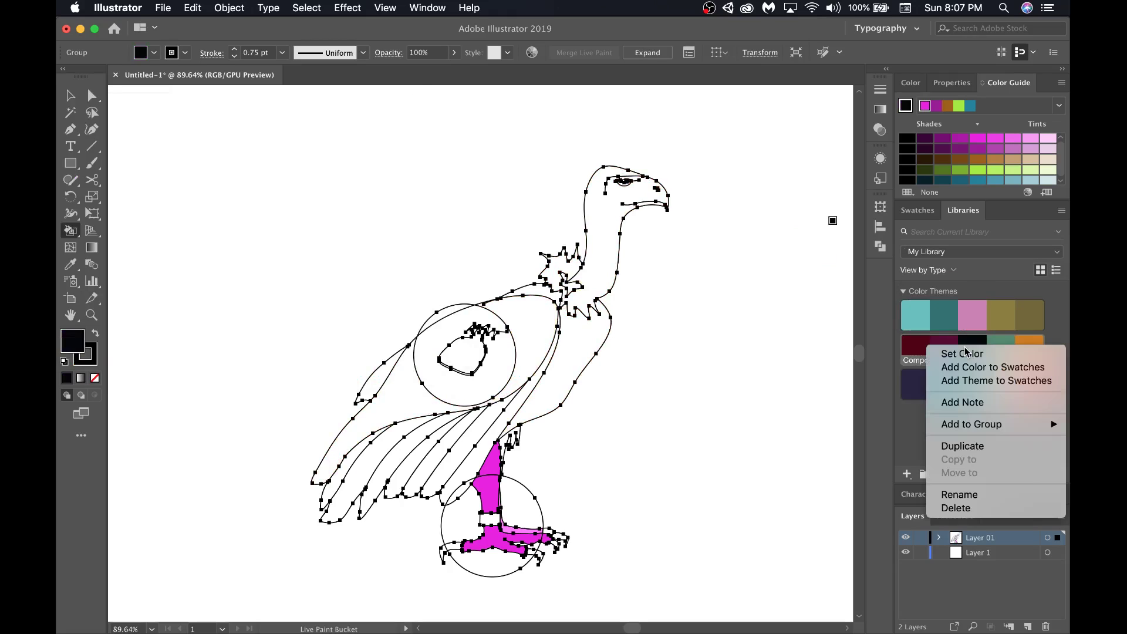
left_click(1013, 369)
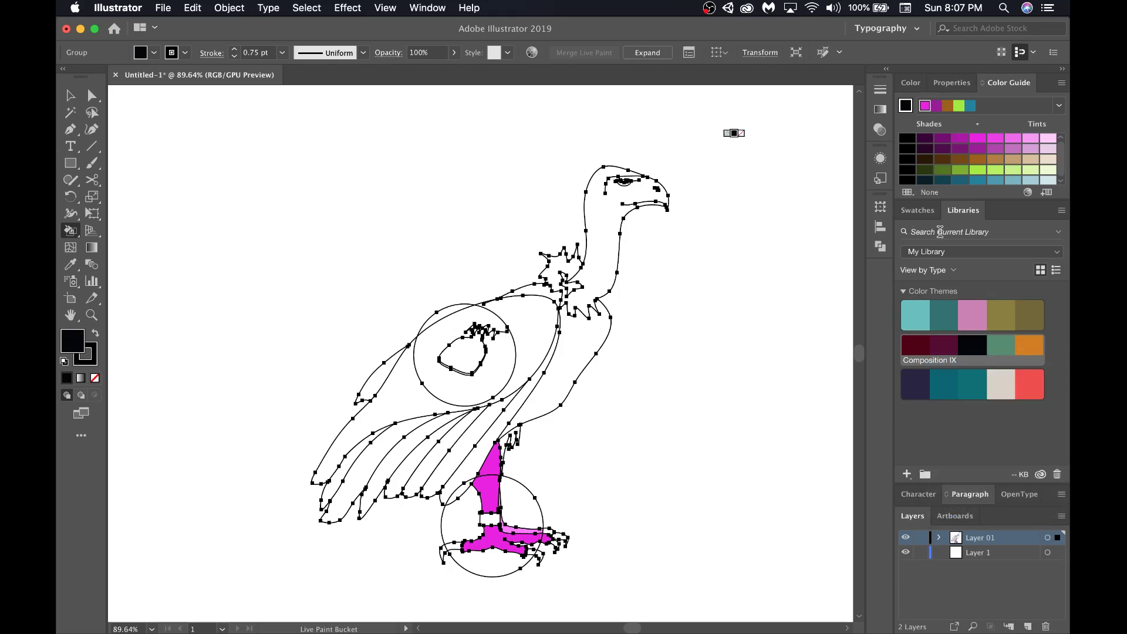
Bring the document's Swatches panel into view.
left_click(919, 212)
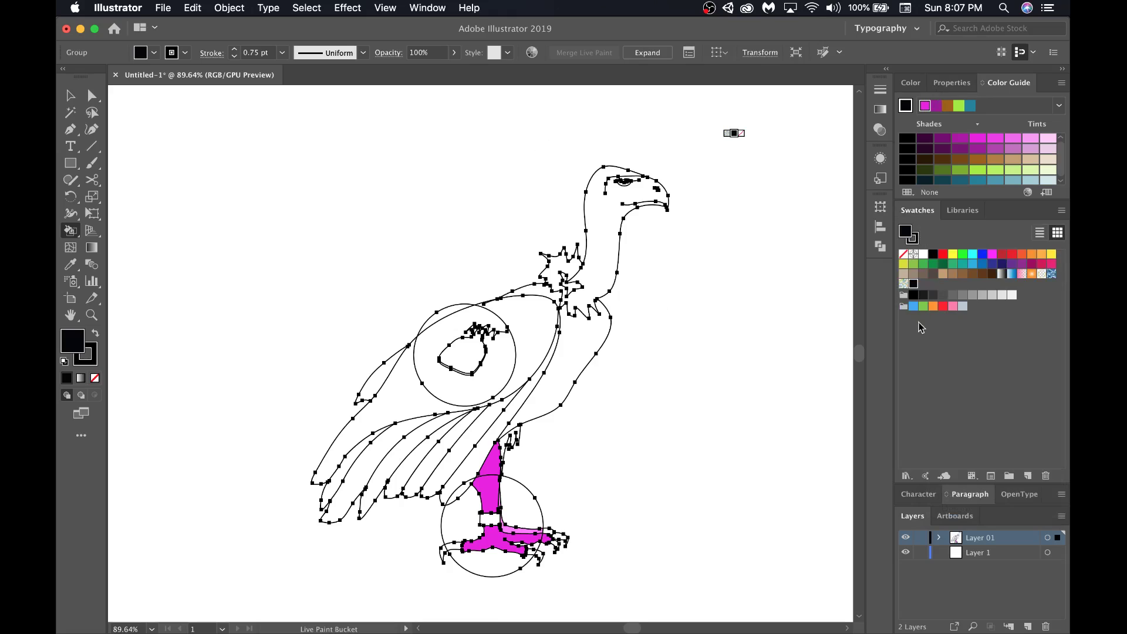
left_click(959, 219)
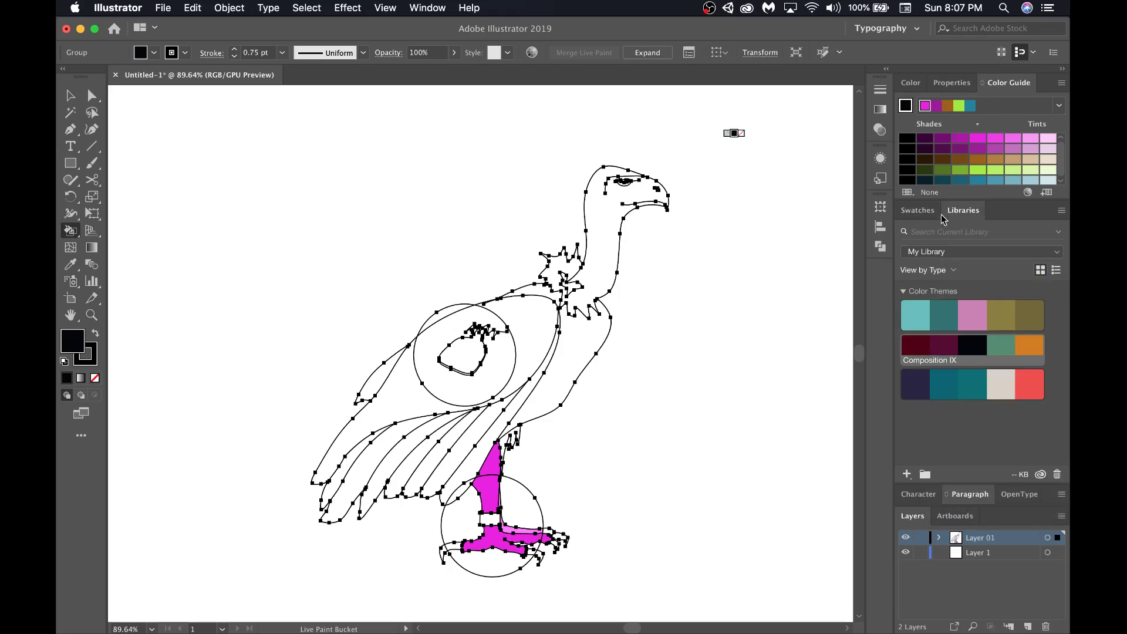
left_click(921, 214)
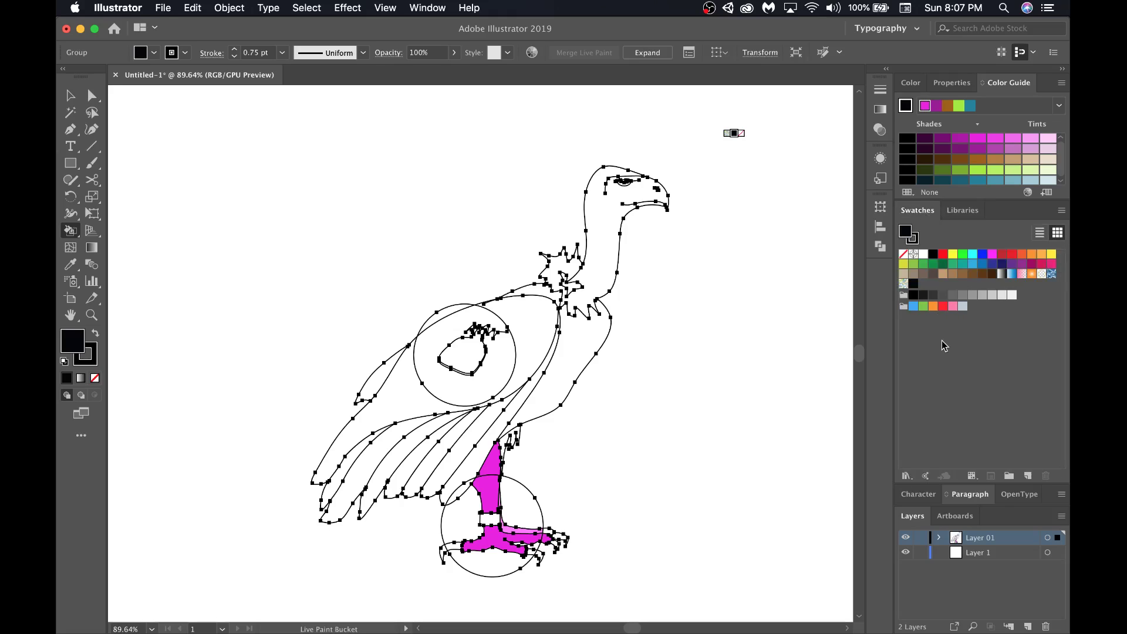
Paint the eye ring, upper wing, body and gap below the neck frill green.
left_click(923, 305)
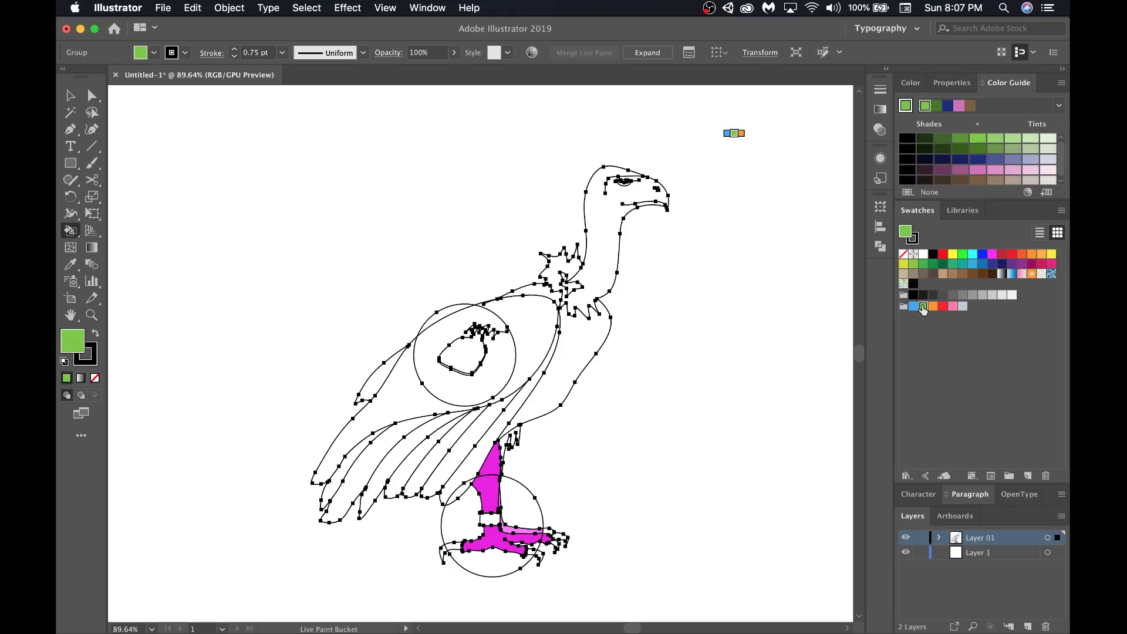
left_click(499, 364)
left_click(533, 369)
left_click(578, 352)
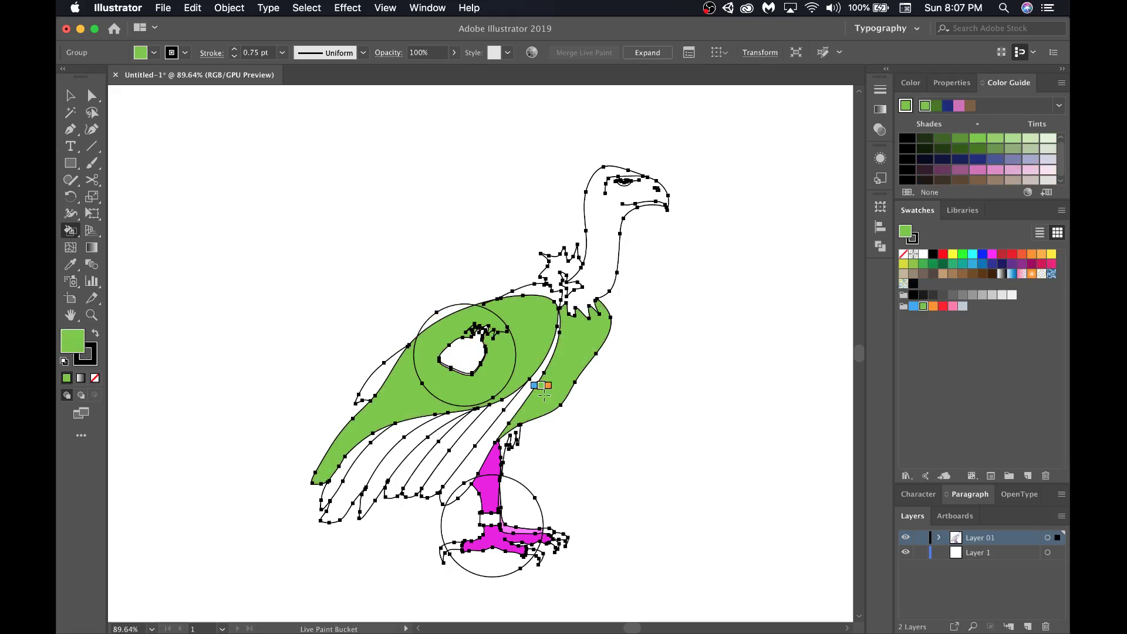
left_click(546, 291)
Fit the page in the window and marquee-select the whole vulture group.
key("super+0")
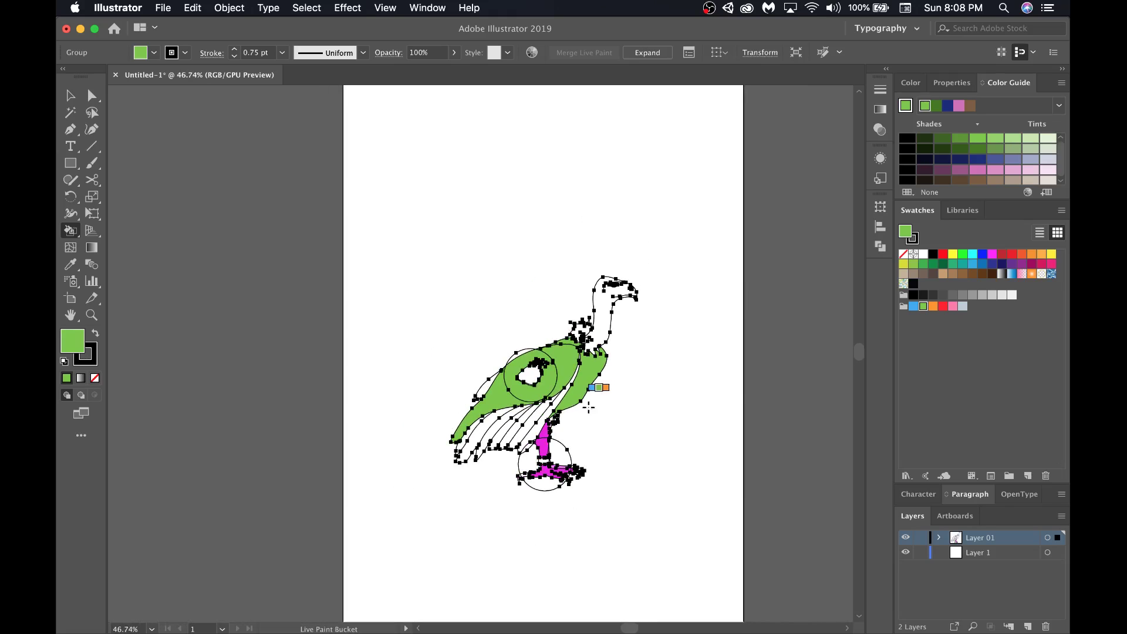
key("v")
key("super+h")
key("super+h")
scroll(629, 478, "up", 2, "alt")
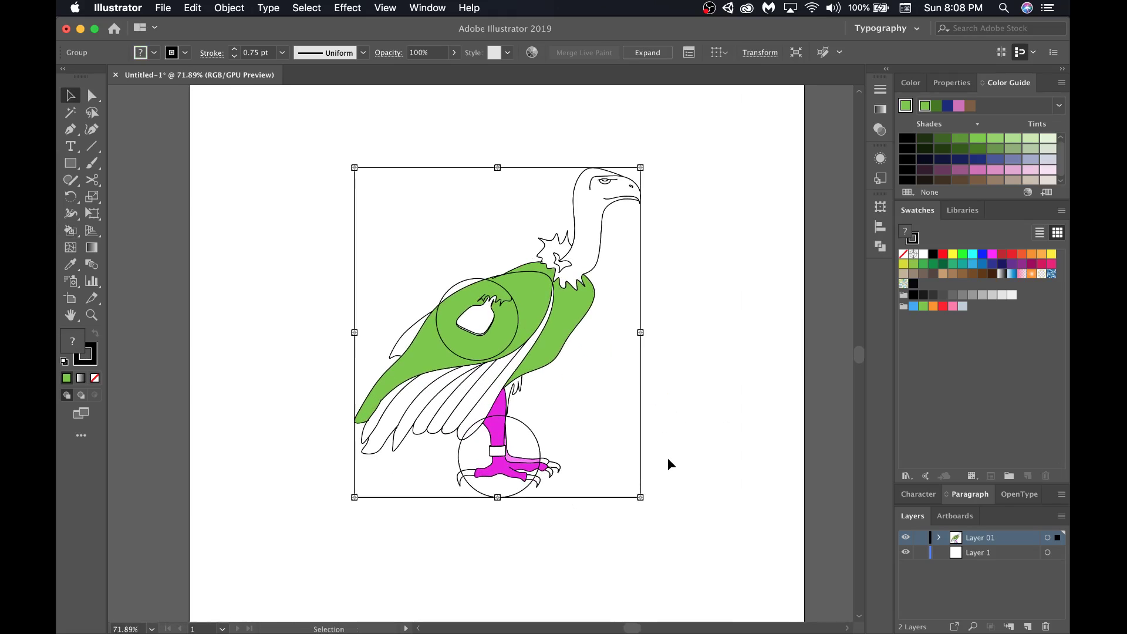
left_click_drag(688, 489, 329, 154)
Set the Live Paint group's stroke to None, then deselect and reselect the drawing.
left_click(185, 52)
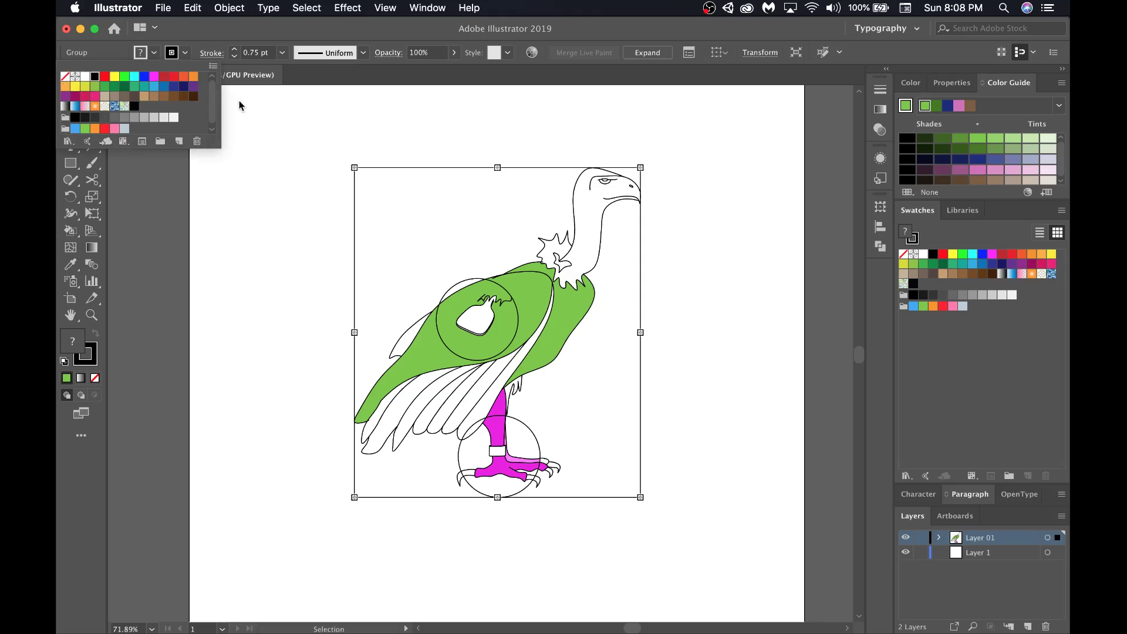
left_click_drag(213, 111, 212, 127)
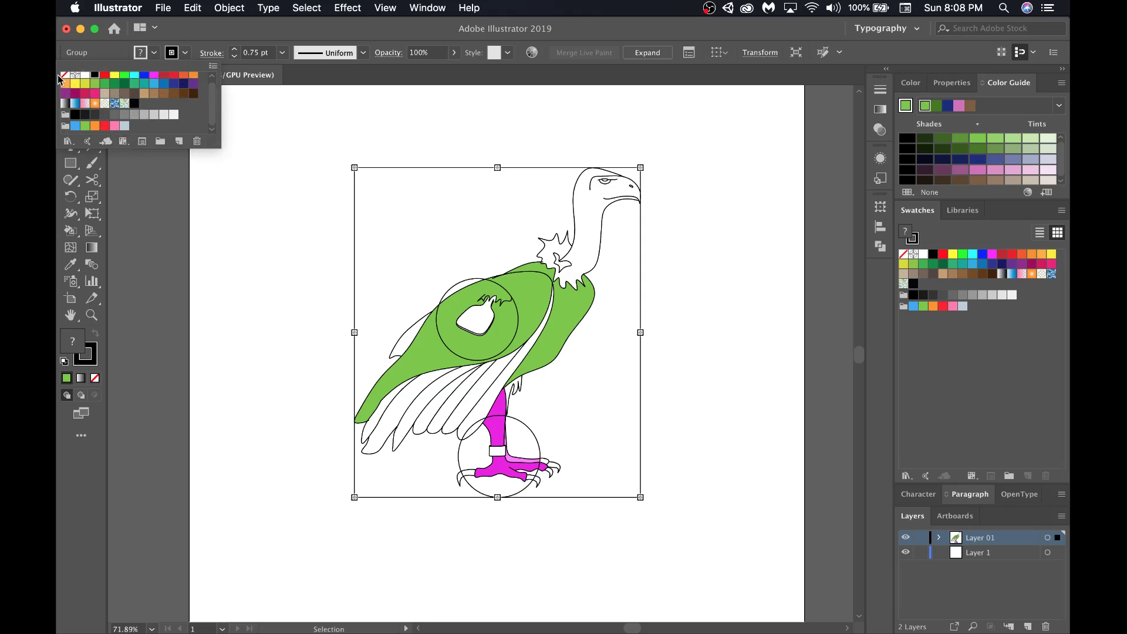
scroll(200, 85, "up", 1)
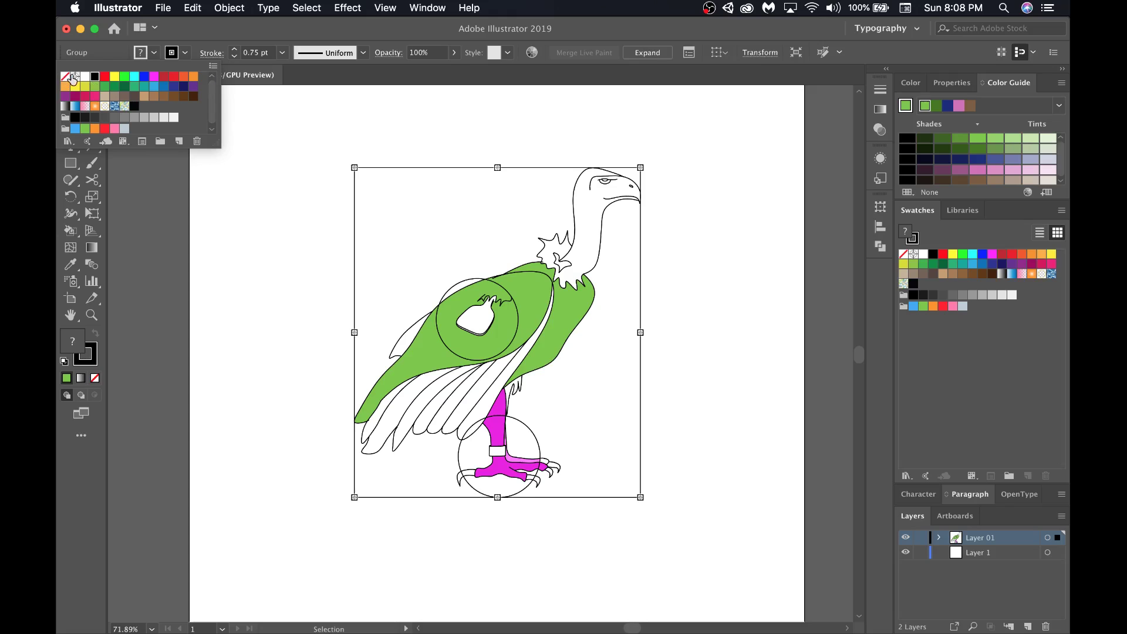
left_click(64, 77)
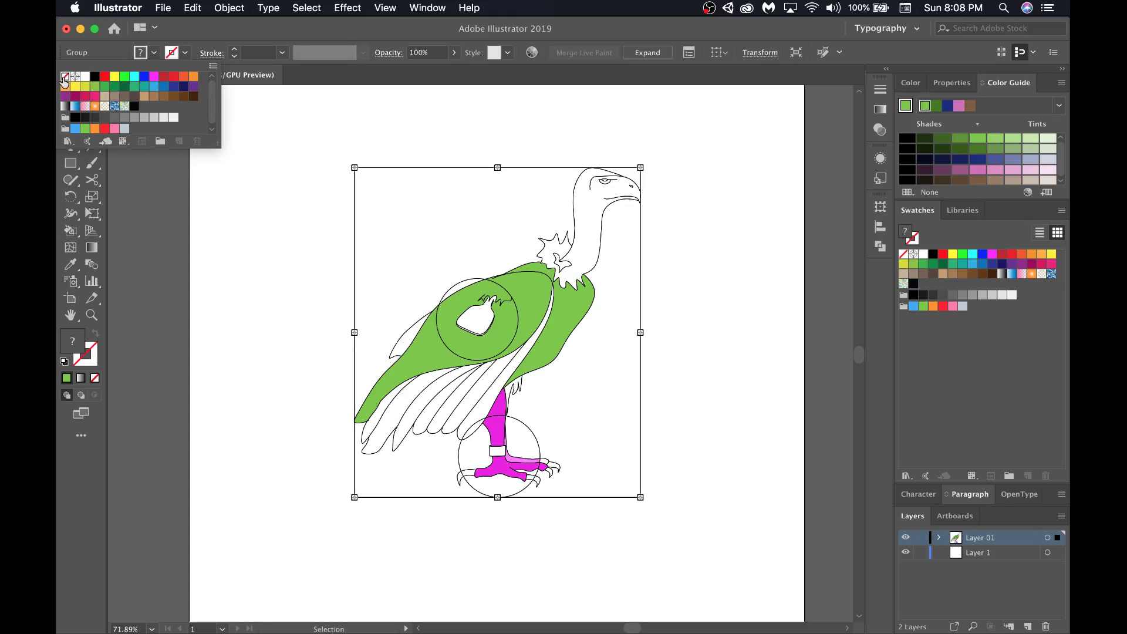
left_click(245, 234)
left_click(245, 234)
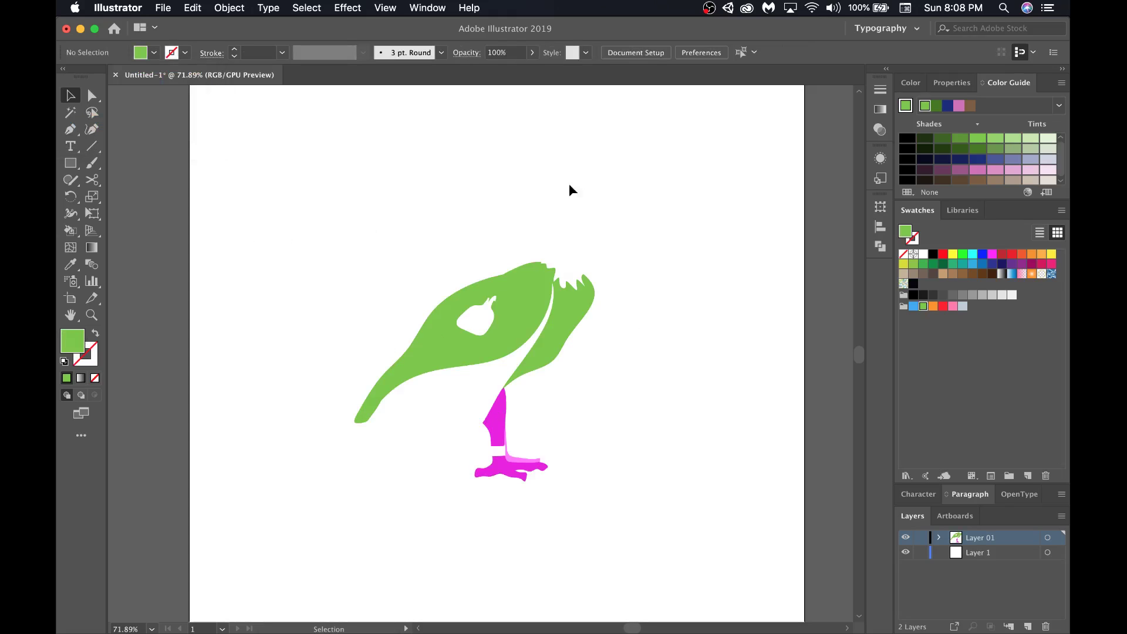
left_click(533, 348)
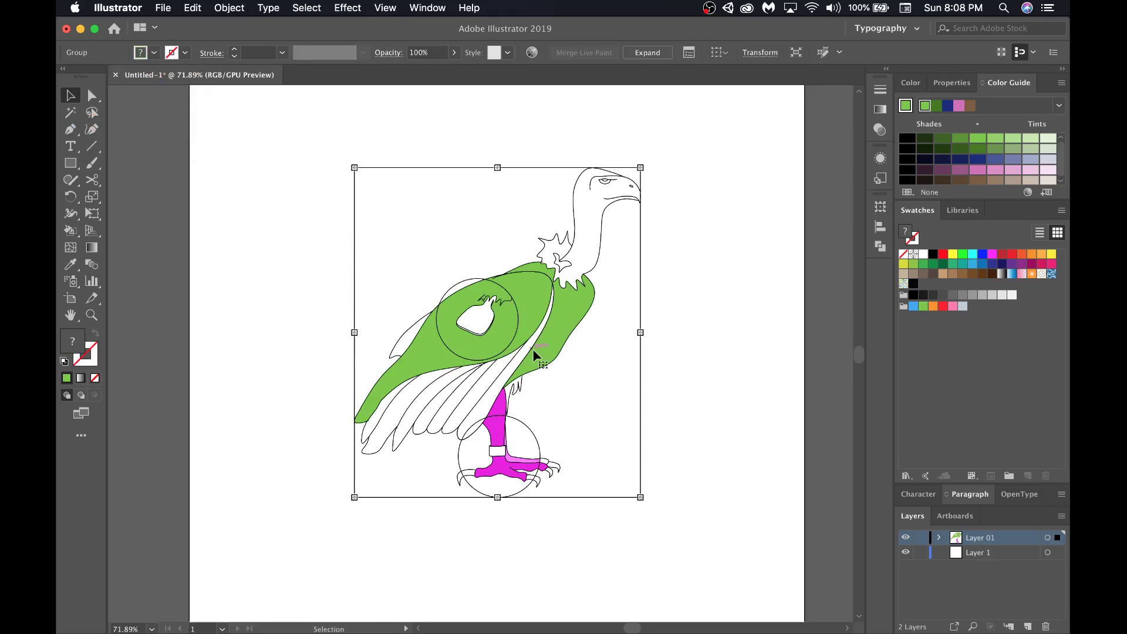
Paint the head and neck green and the wing feather stripes teal, then switch to Chrome.
key("k")
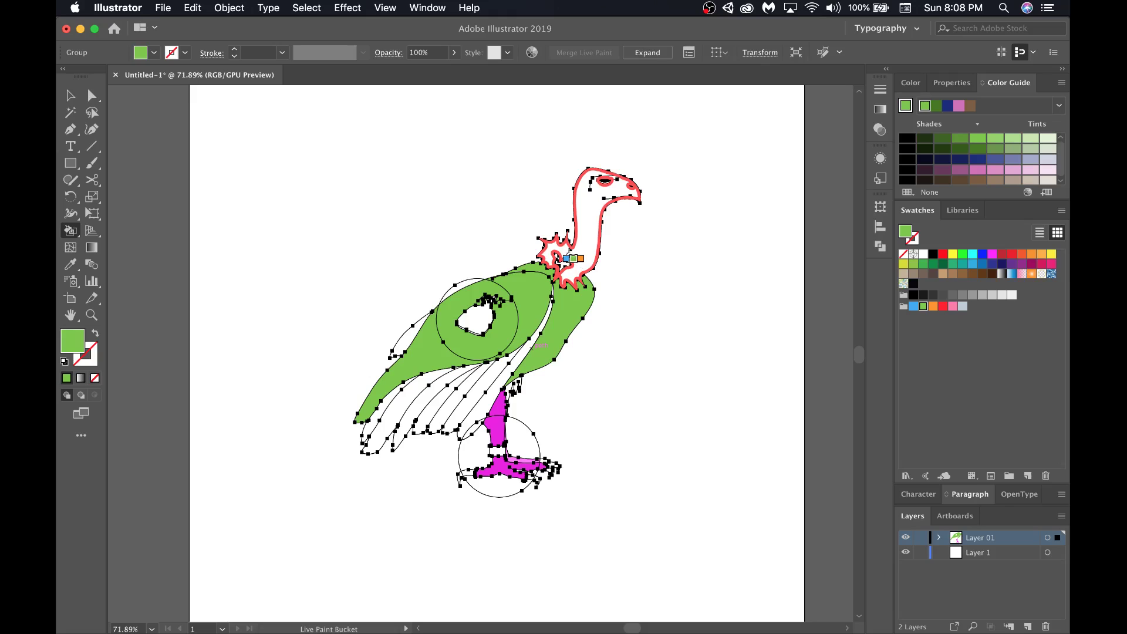
left_click(626, 188)
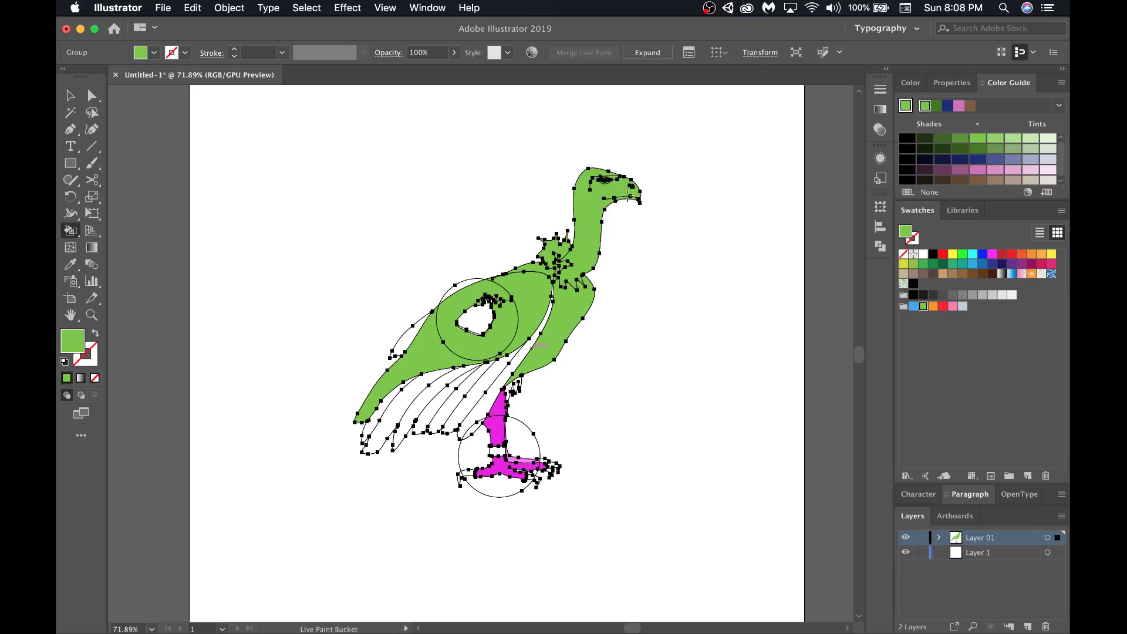
double_click(72, 344)
left_click_drag(264, 212, 263, 230)
left_click(423, 143)
mouse_move(470, 382)
left_mouse_down()
mouse_move(482, 434)
mouse_move(475, 412)
mouse_move(424, 421)
left_mouse_up()
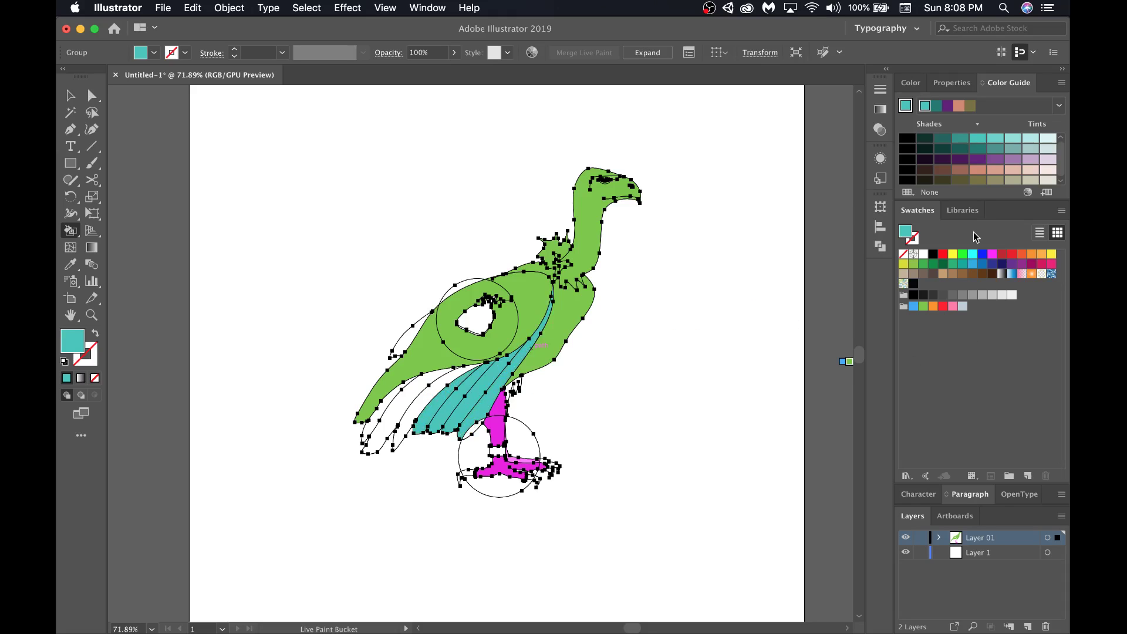
key("super+Tab")
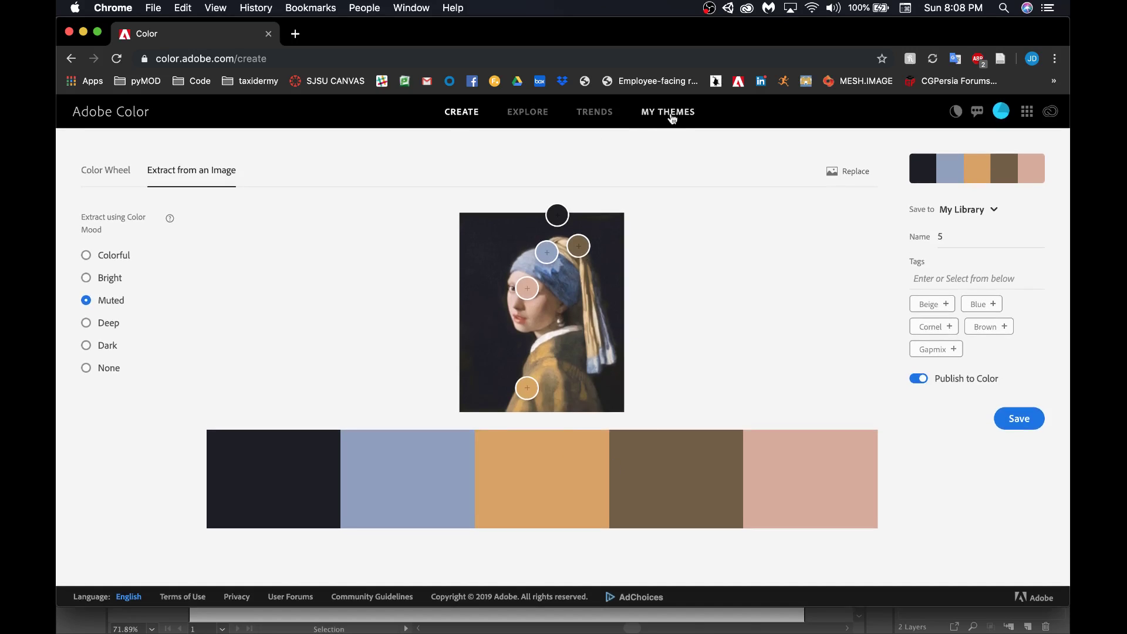
Open saved theme 5 from My Library, copy its #8F9FBF hex code, and edit a copy.
left_click(668, 112)
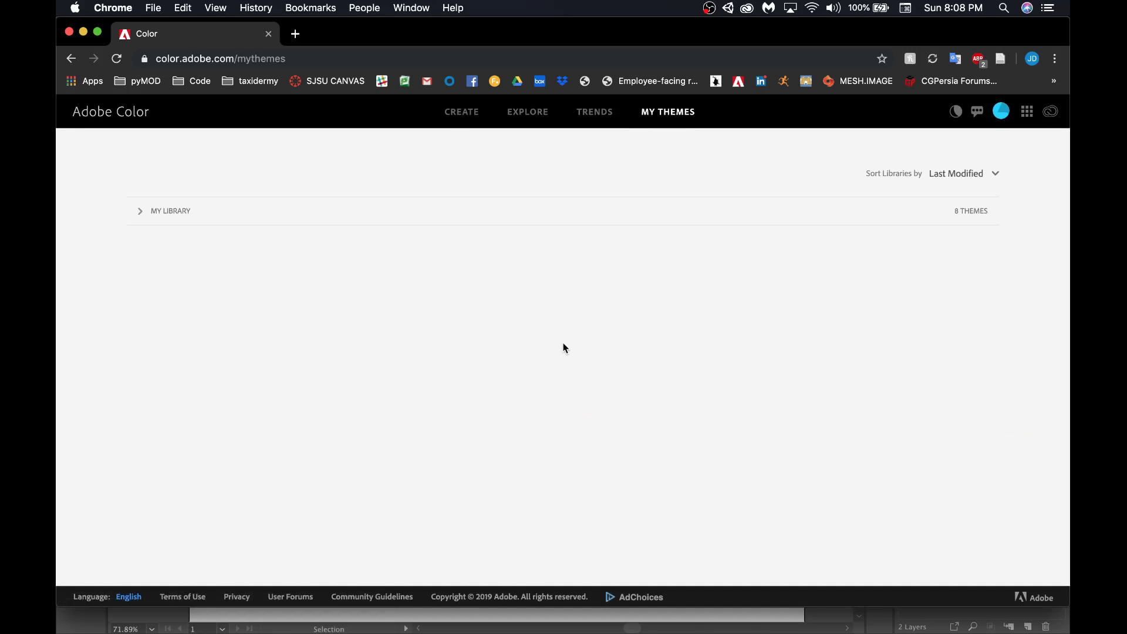
left_click(152, 211)
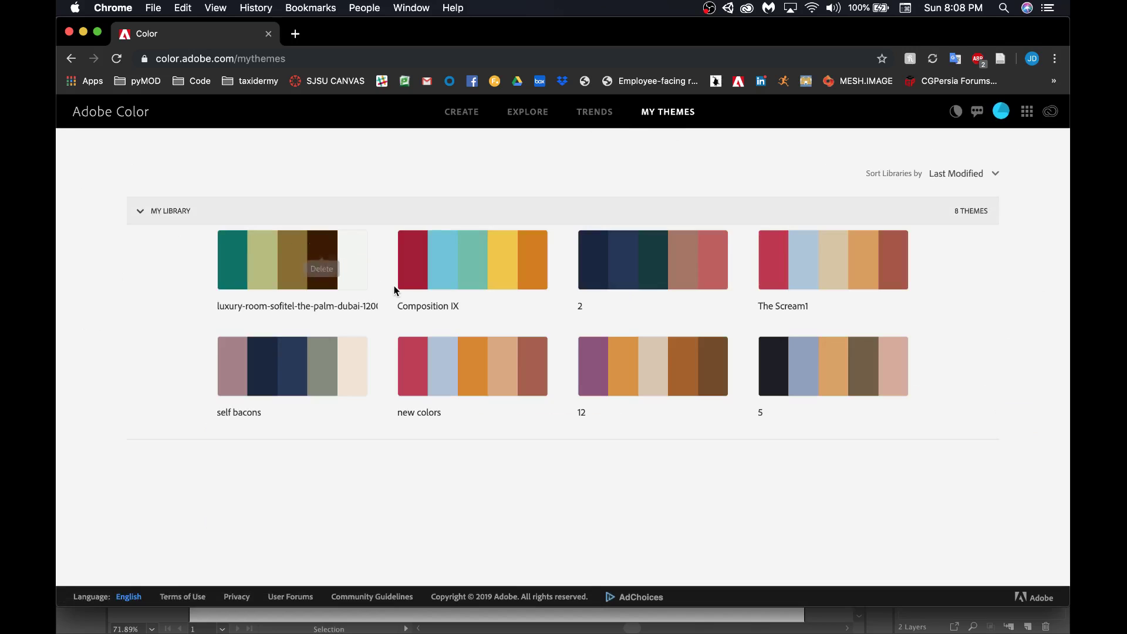
left_click(813, 353)
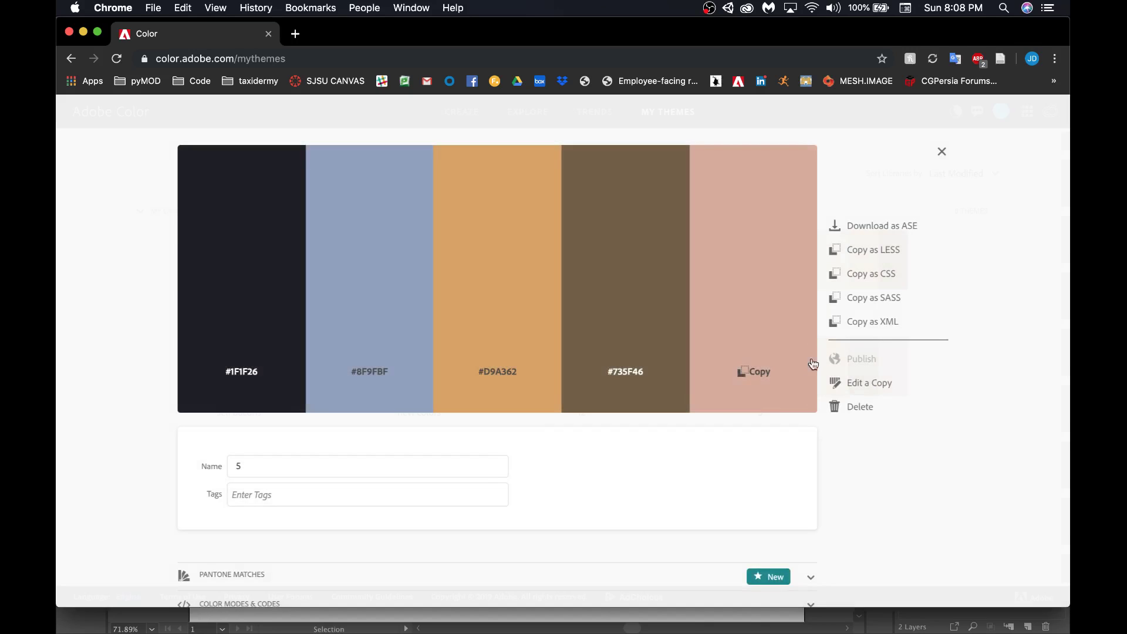
left_click(369, 374)
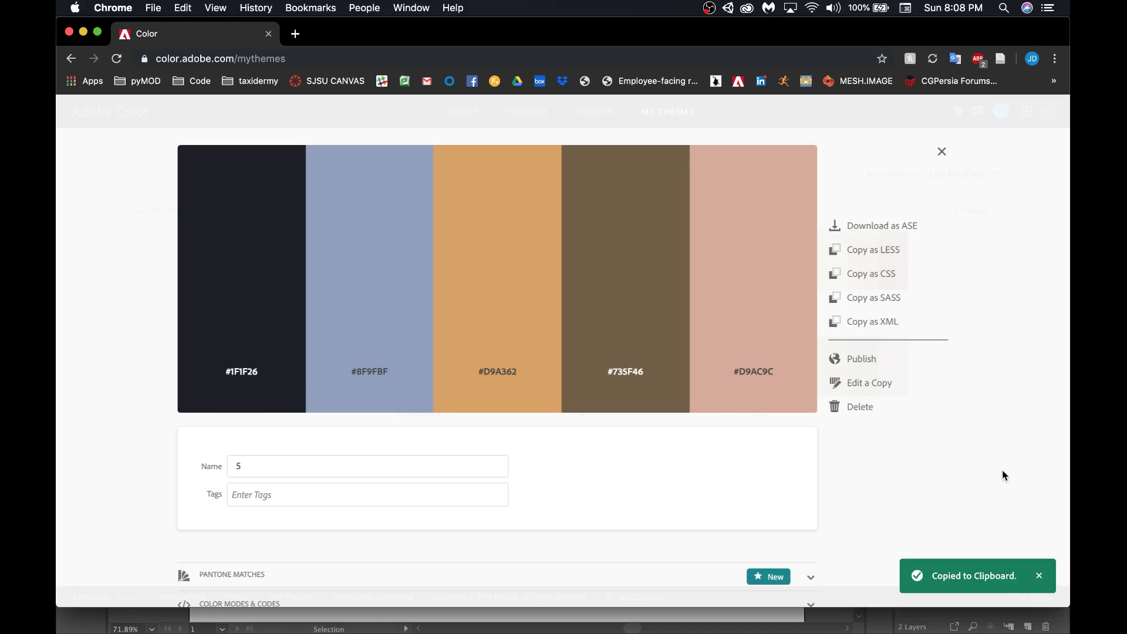
left_click(866, 389)
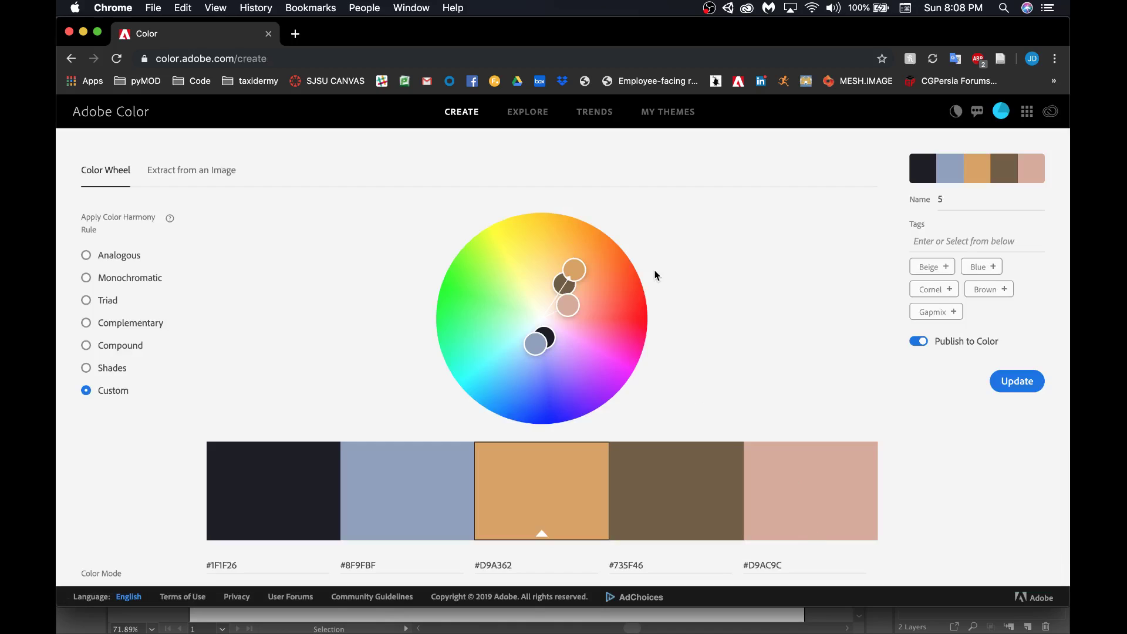
scroll(653, 273, "down", 2)
scroll(651, 279, "up", 1)
scroll(652, 282, "up", 1)
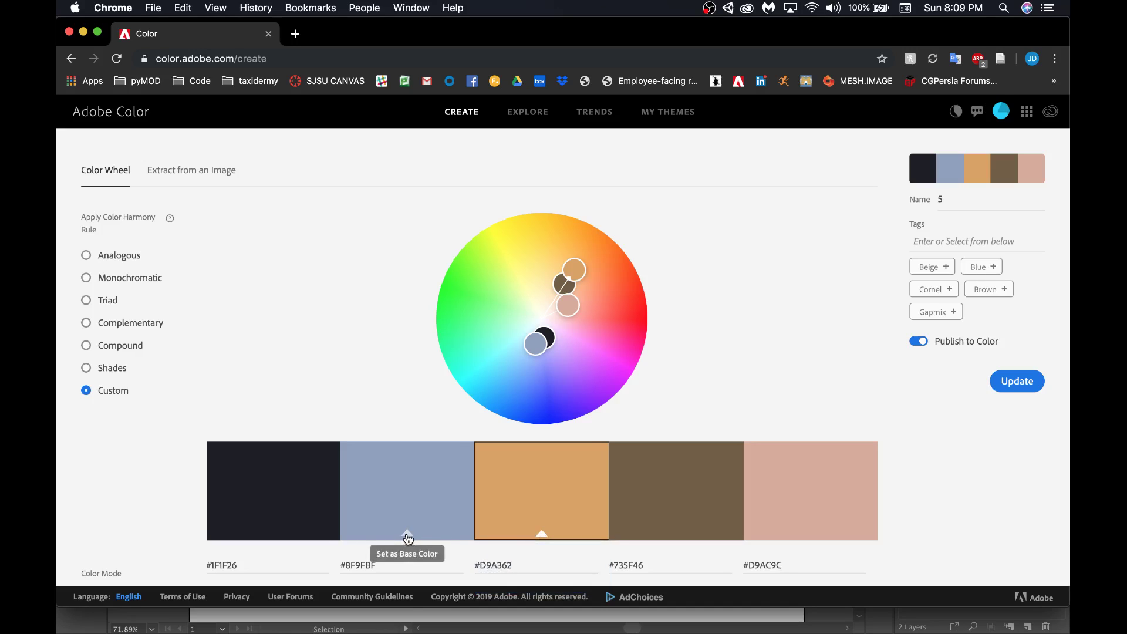
Make blue #8F9FBF the base colour, compare harmony rules, and settle on Analogous.
left_click(406, 533)
left_click(104, 302)
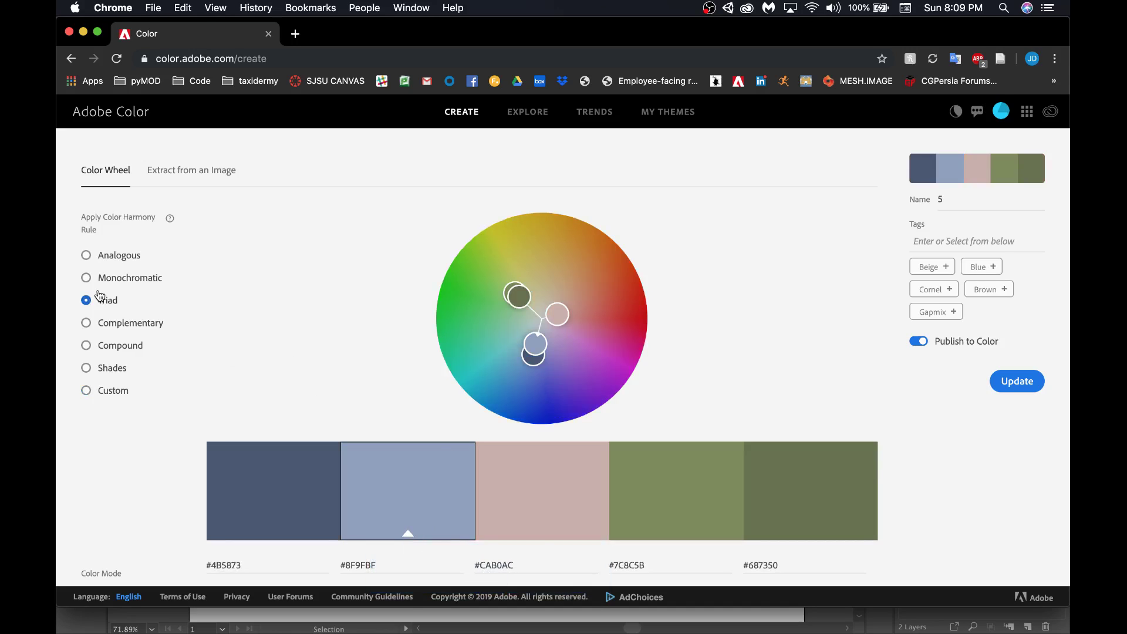
left_click(106, 278)
left_click(114, 324)
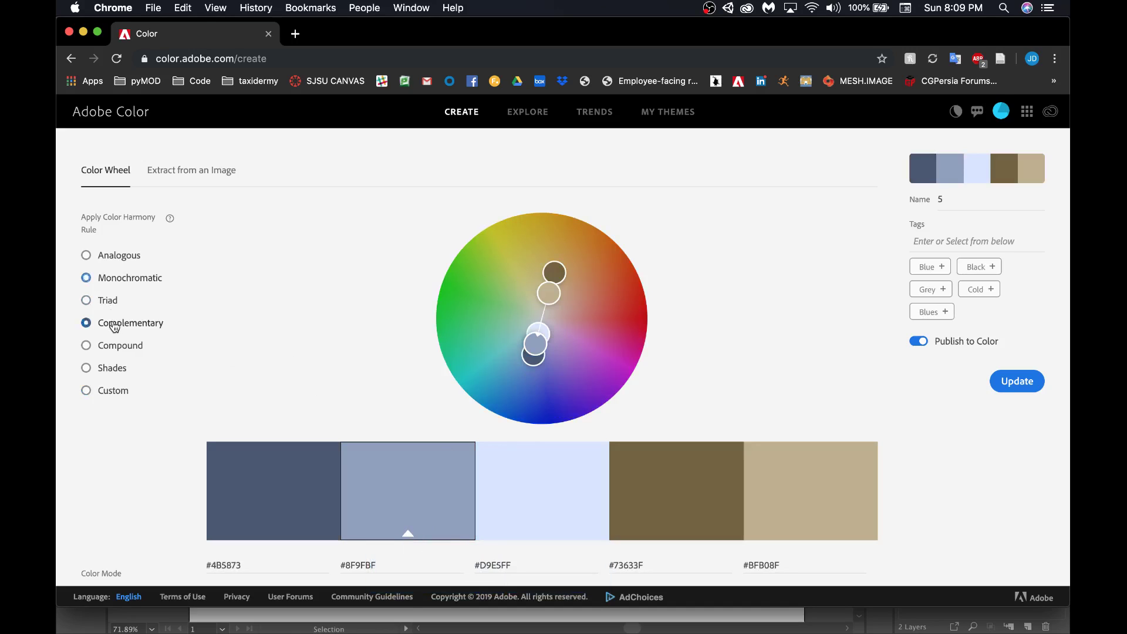
left_click(120, 256)
scroll(688, 492, "down", 4)
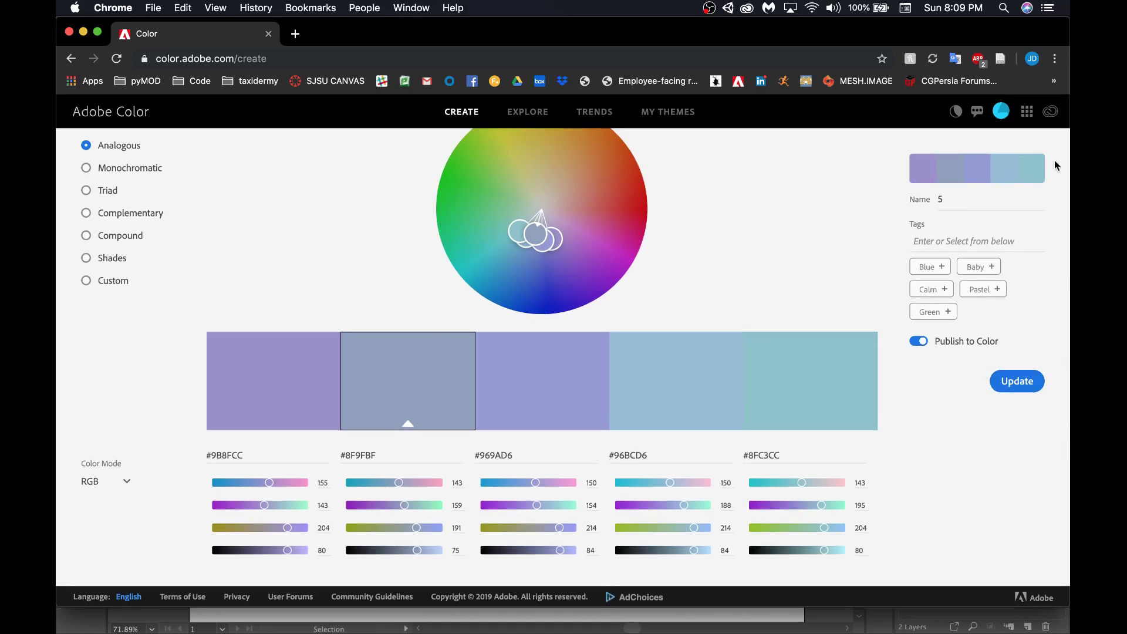
key("super+Tab")
Back in Illustrator, clear the selection and zoom out to show the whole artboard.
key("Left")
key("Left")
key("Left")
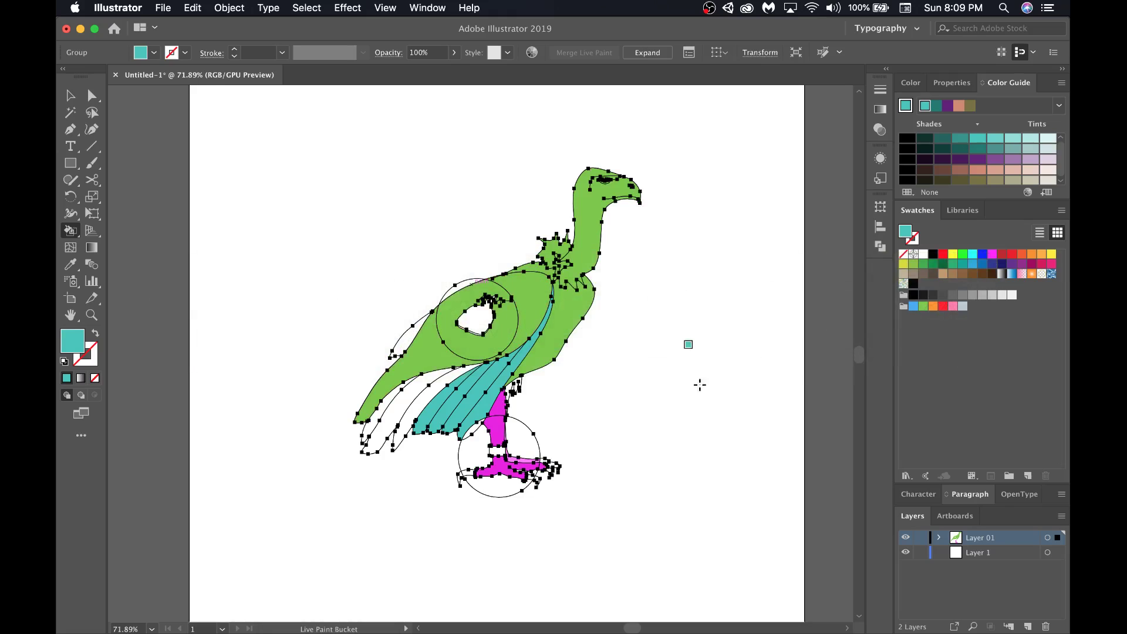
key("v")
left_click(636, 392)
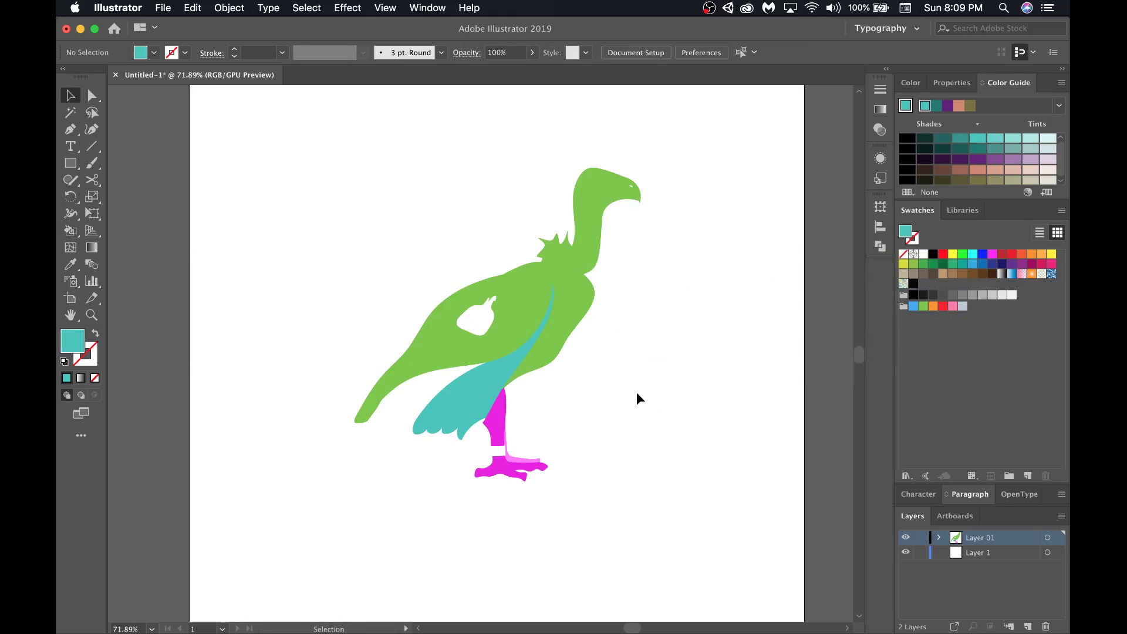
scroll(669, 329, "down", 3)
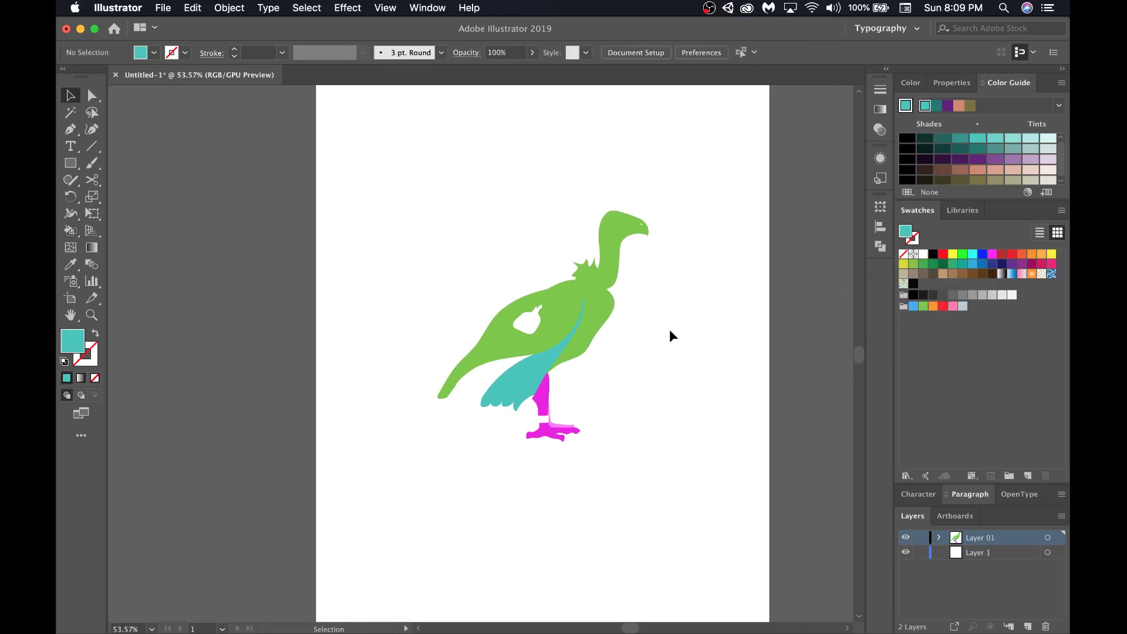
scroll(642, 368, "up", 3)
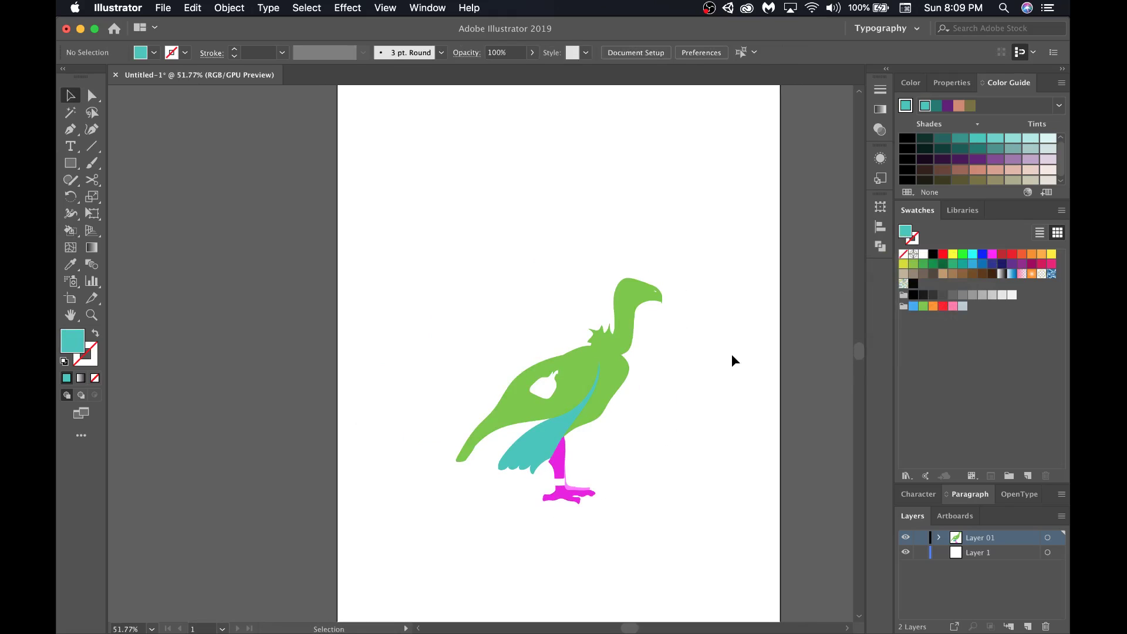
scroll(731, 360, "down", 3)
scroll(734, 365, "down", 1)
Draw a rectangle covering the entire artboard and set its fill to None.
key("m")
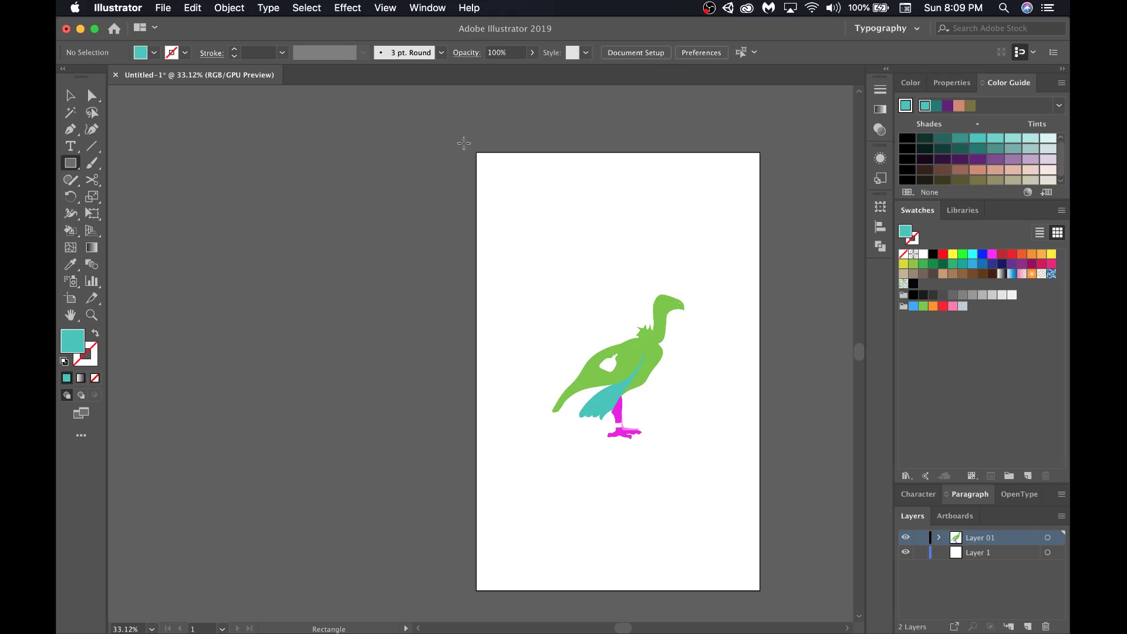
left_click_drag(476, 153, 760, 590)
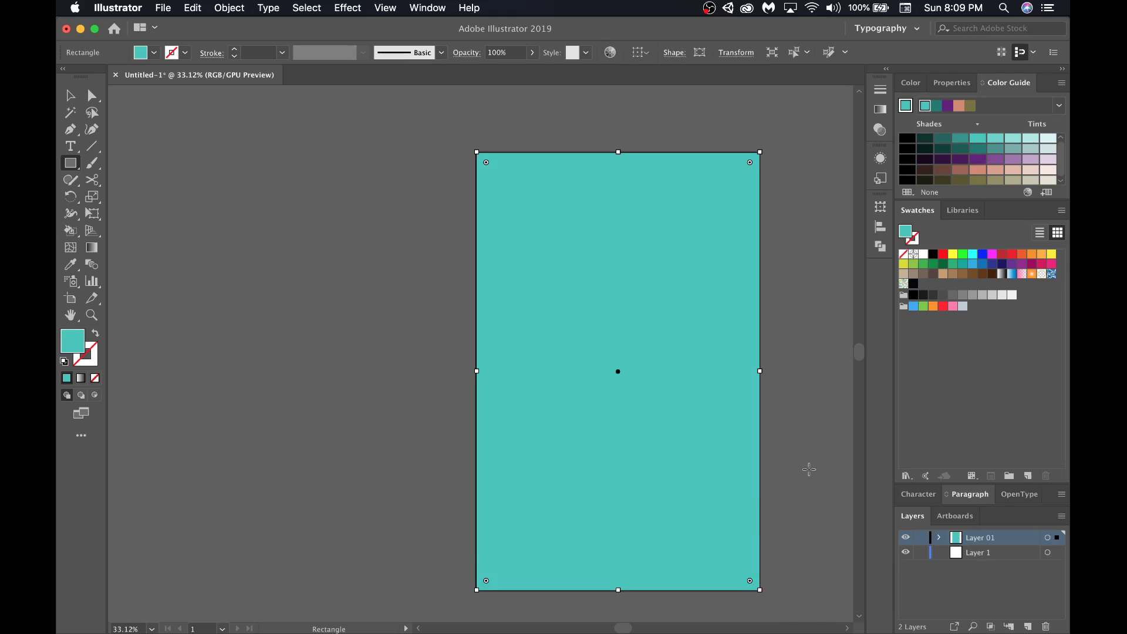
key("v")
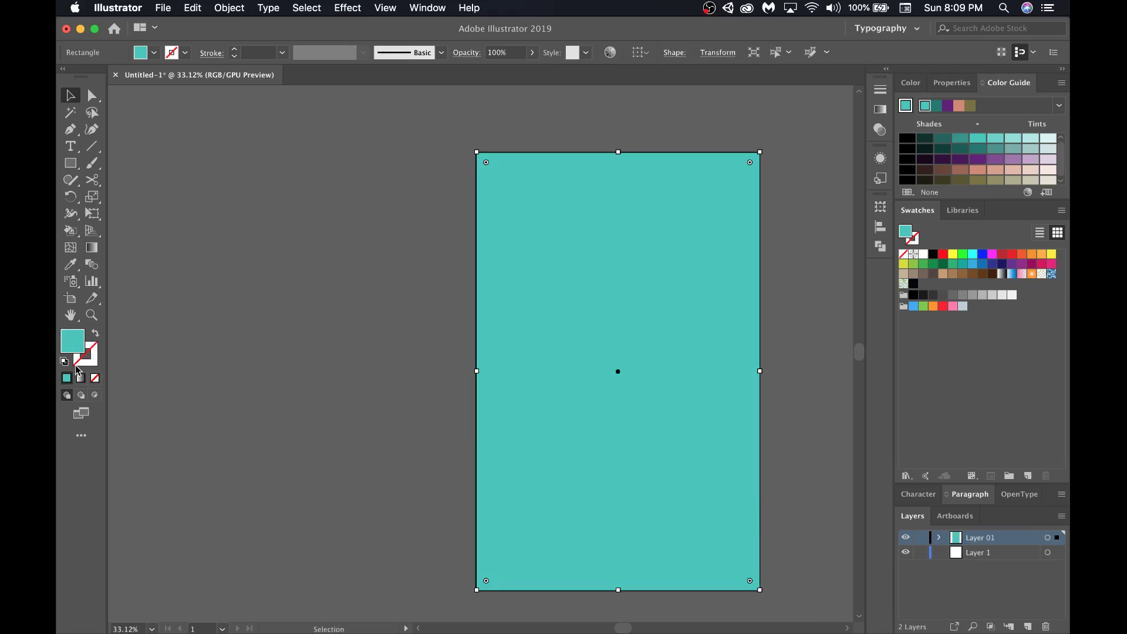
left_click(96, 378)
left_click(379, 379)
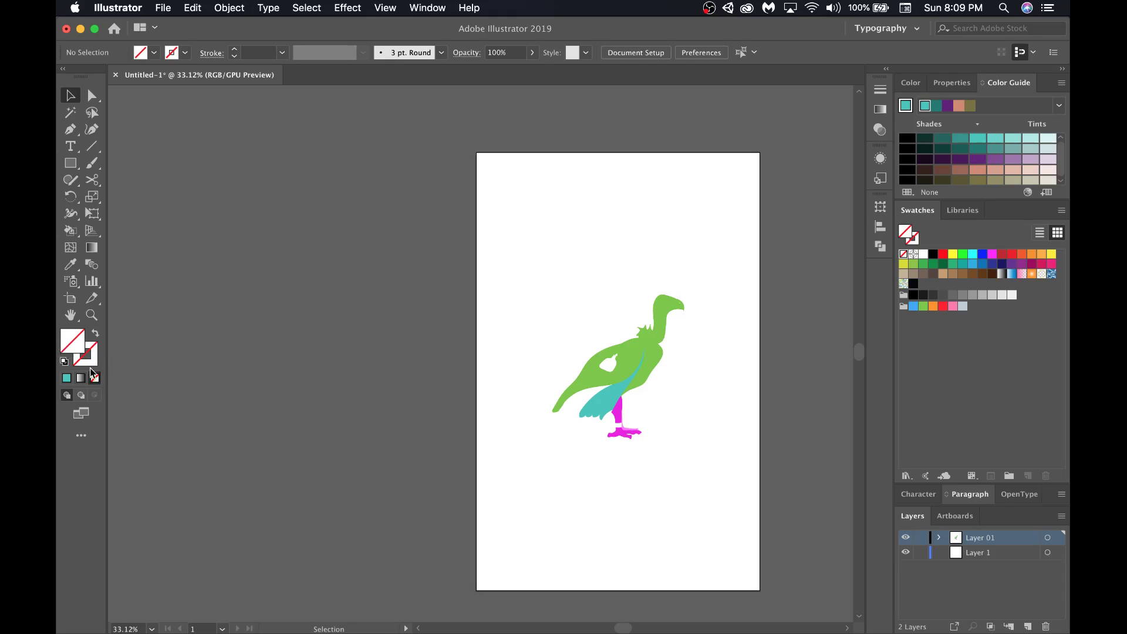
Select the vulture and background rectangle and merge them into the Live Paint group.
left_click_drag(792, 501, 508, 251)
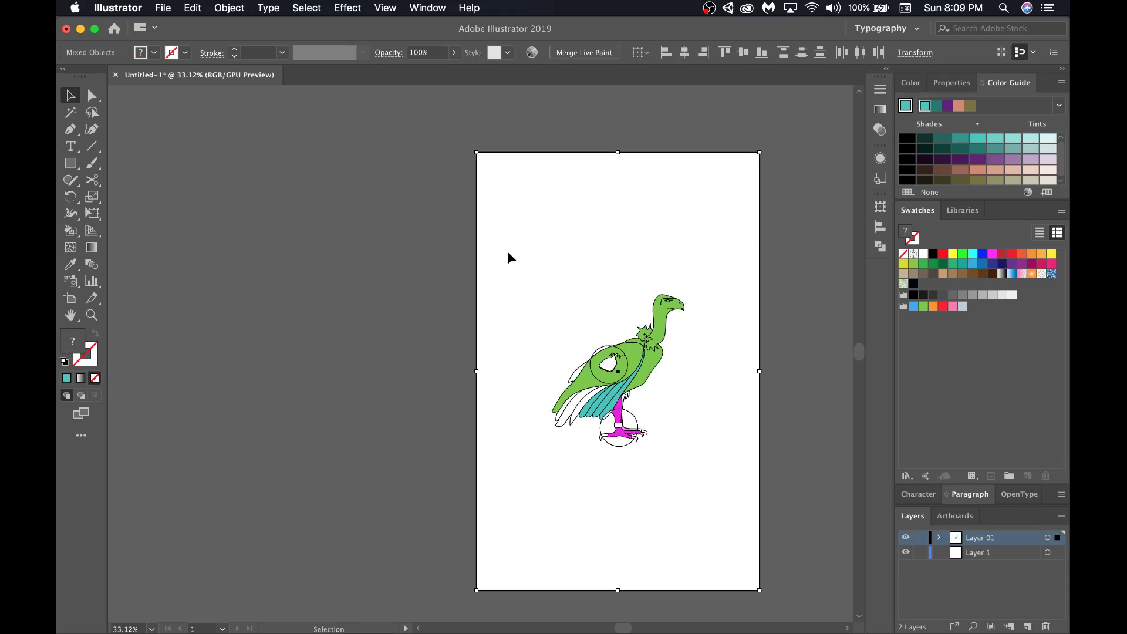
right_click(608, 259)
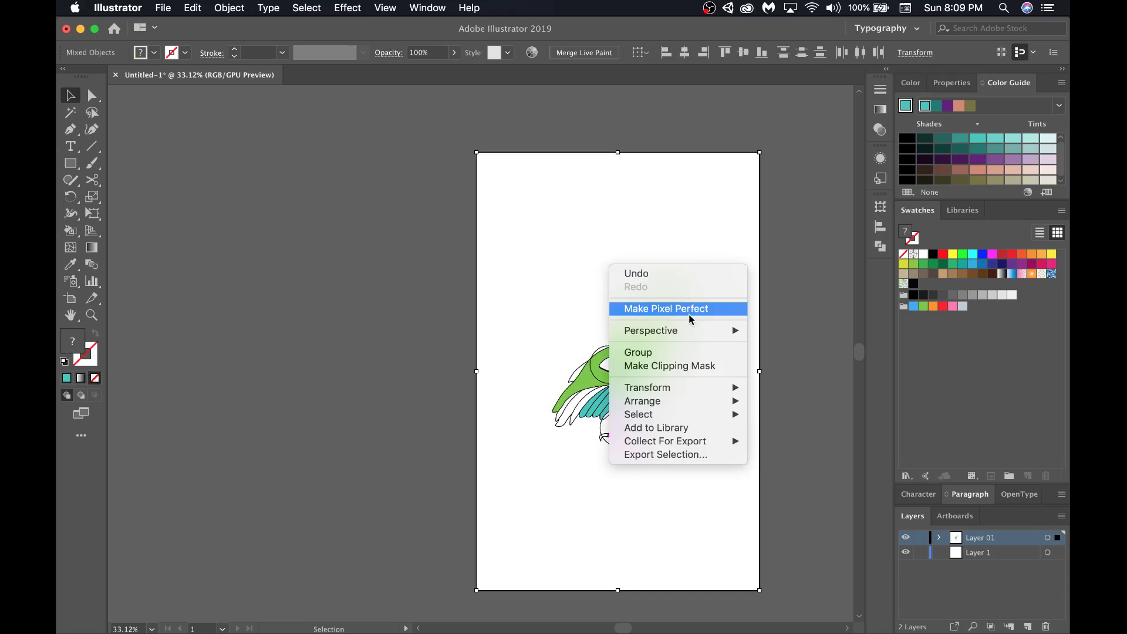
left_click(605, 260)
left_click(736, 271)
left_click_drag(753, 337, 524, 424)
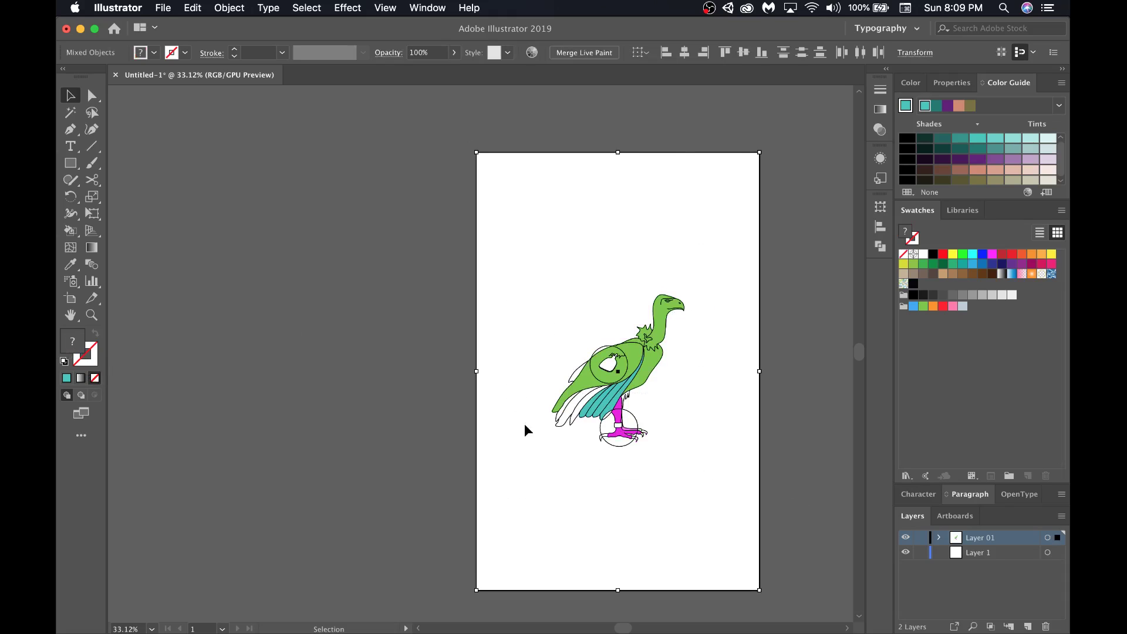
left_click(229, 7)
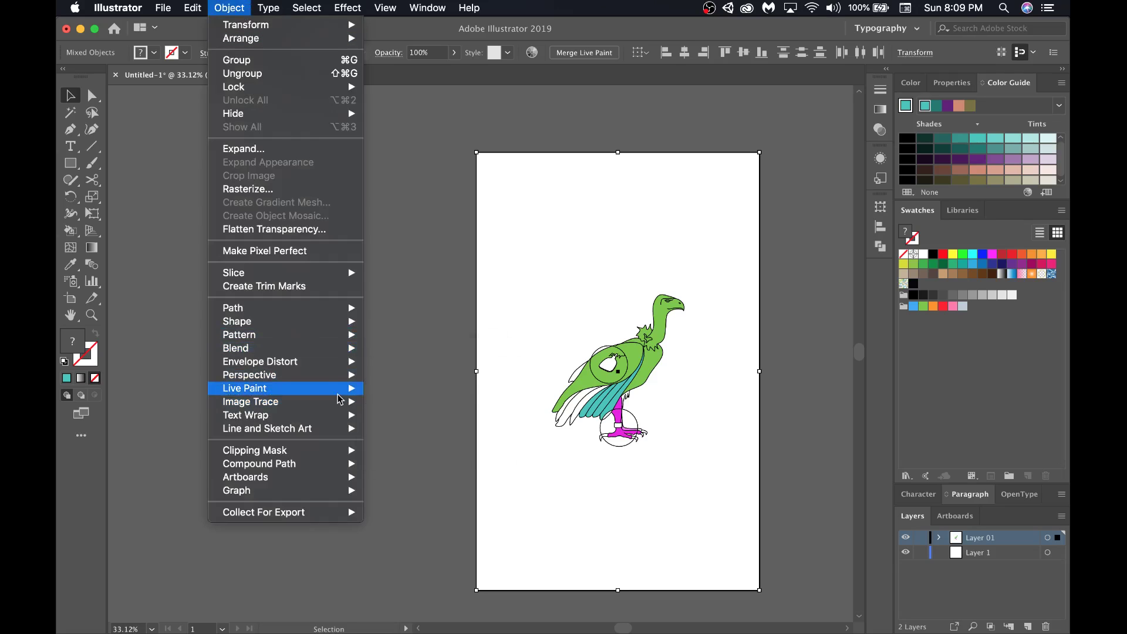
mouse_move(339, 390)
left_click(425, 404)
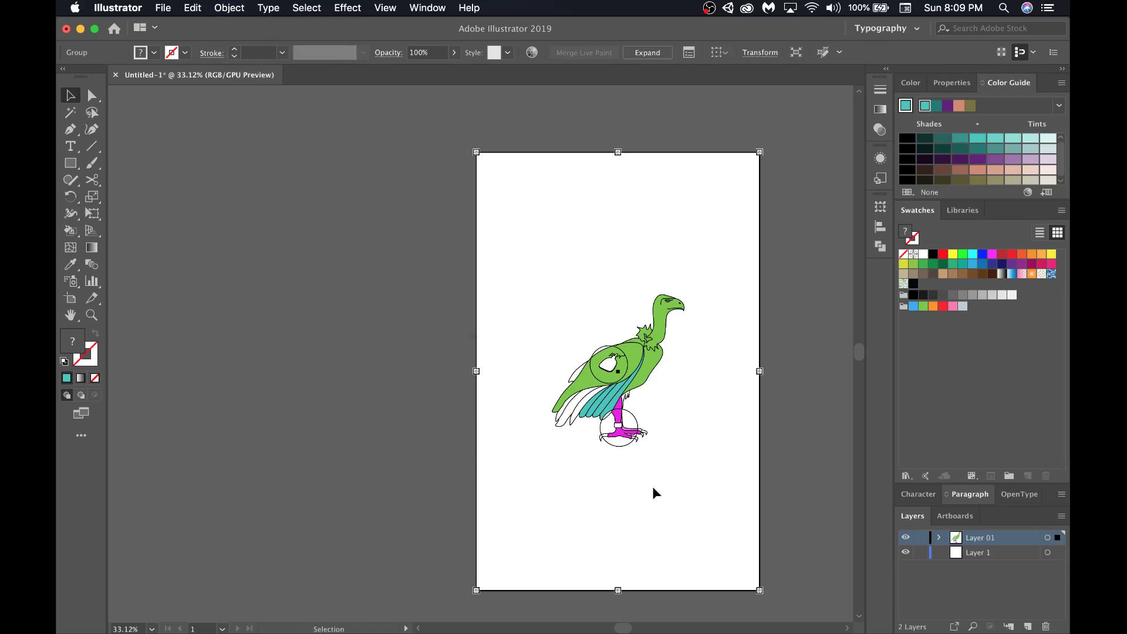
Paint the artboard background region pale green E6FFD2 with the Live Paint Bucket.
key("k")
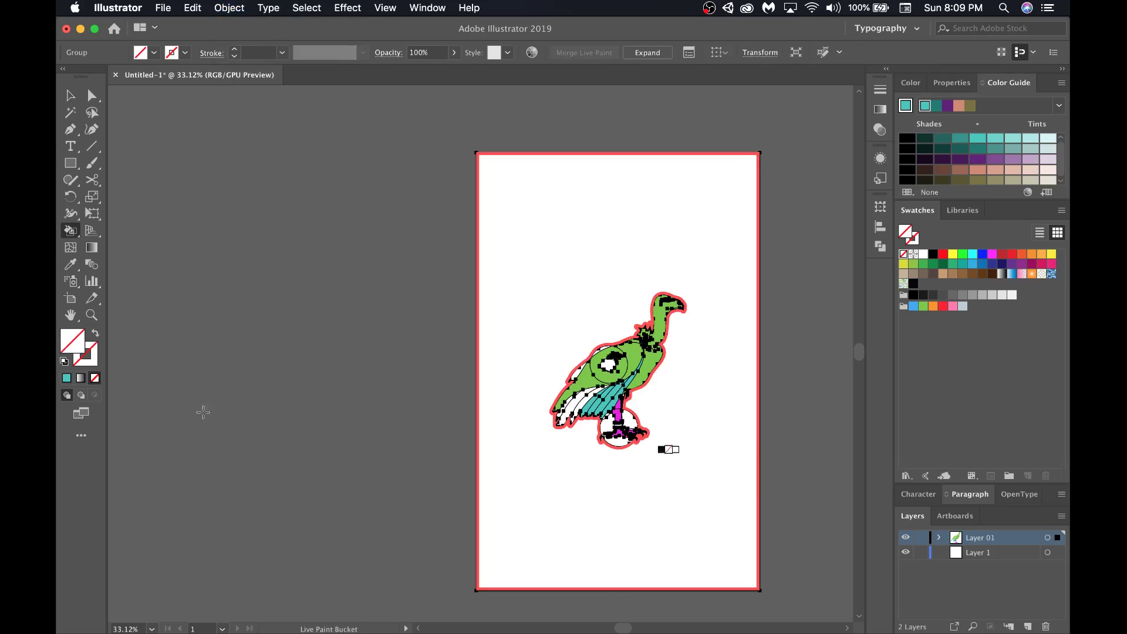
double_click(82, 351)
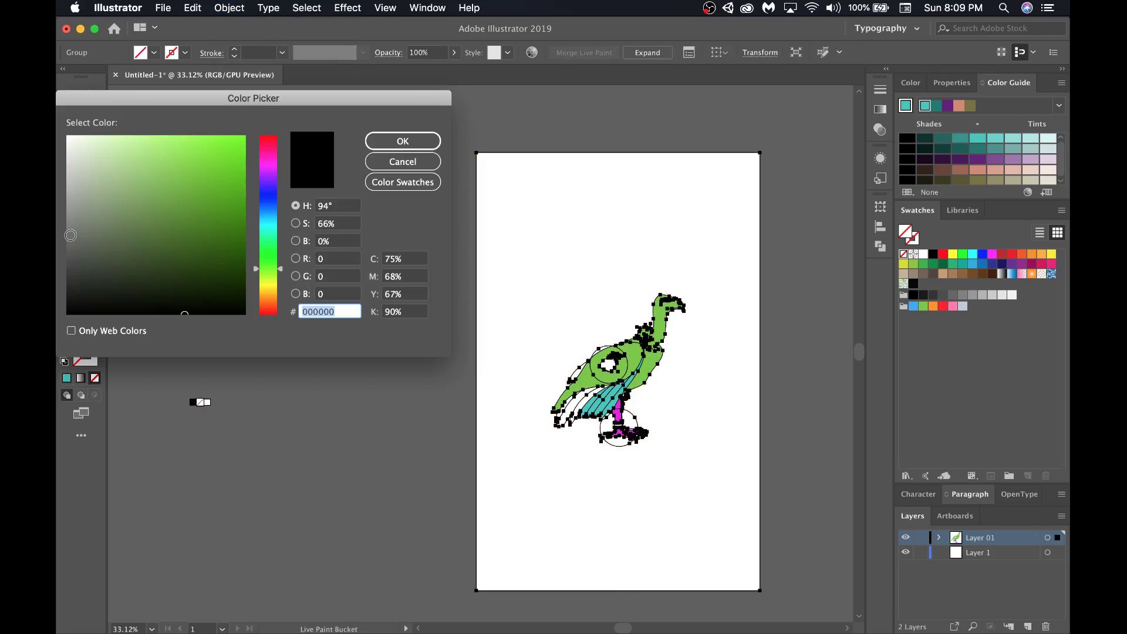
left_click_drag(106, 146, 98, 136)
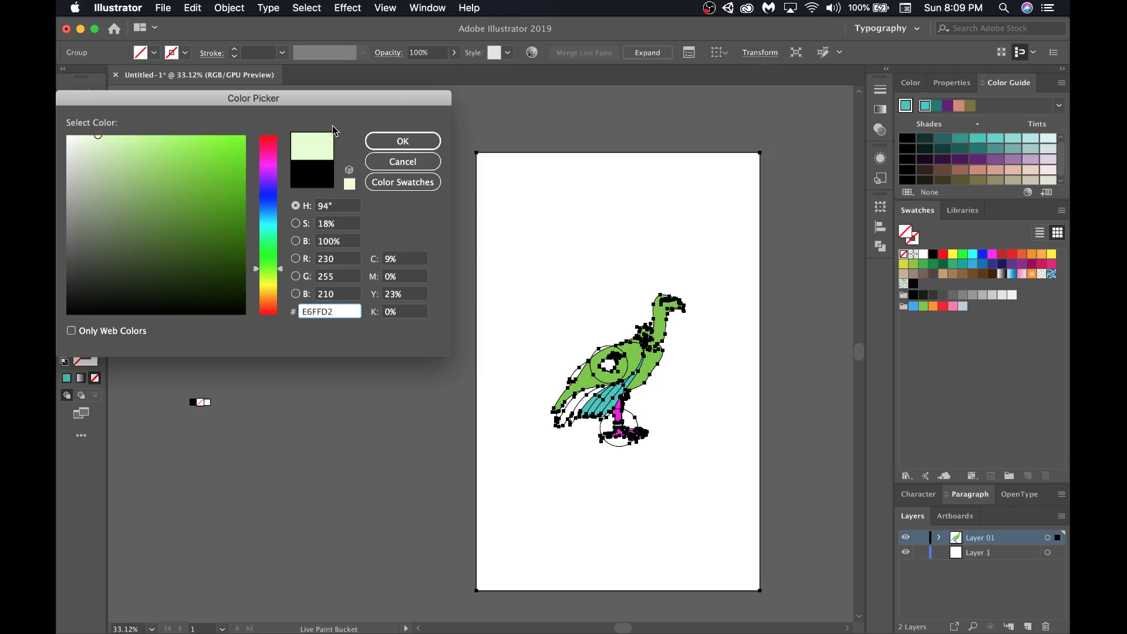
left_click(378, 141)
left_click(544, 249)
Deselect everything to view the coloured vulture on its pale green background.
key("v")
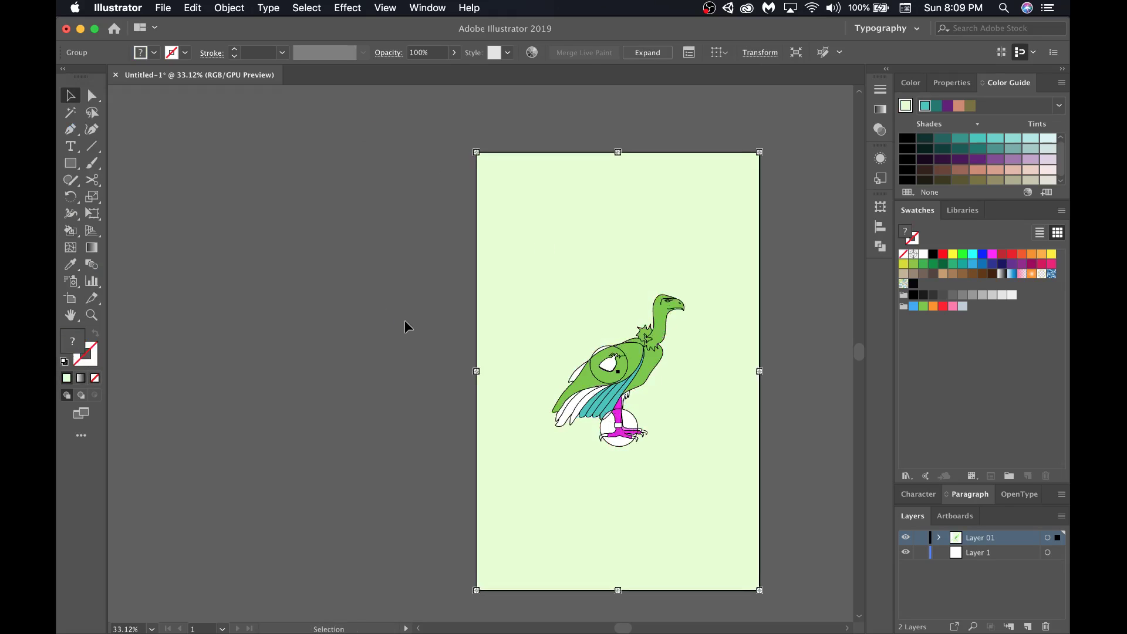
left_click(405, 321)
scroll(768, 459, "up", 3)
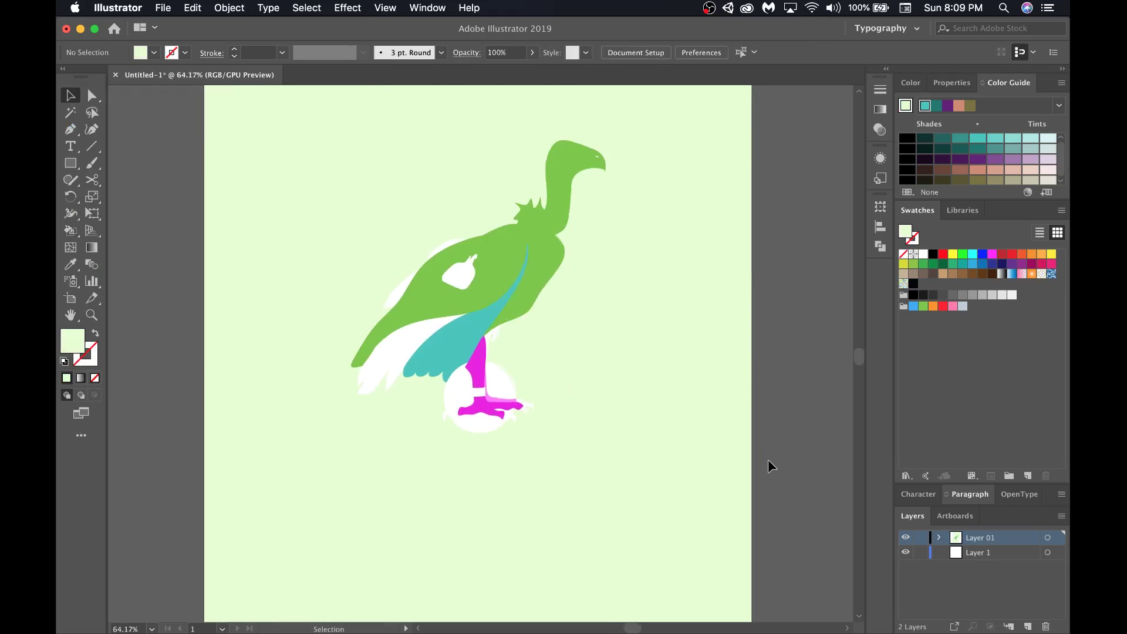
left_click(163, 8)
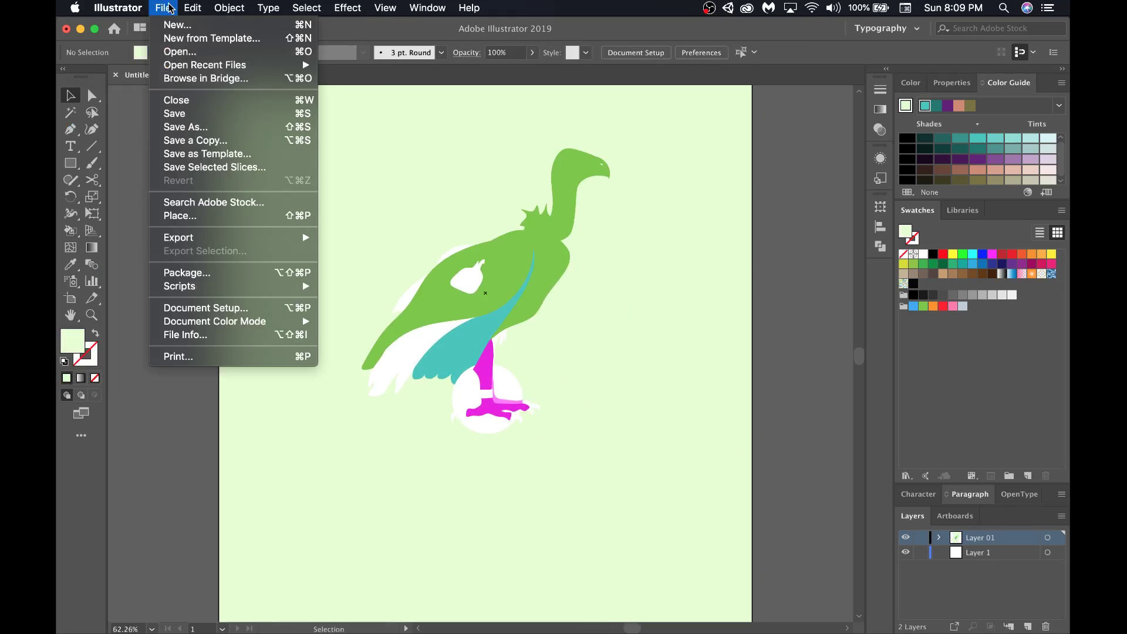
left_click(621, 257)
scroll(686, 441, "up", 2)
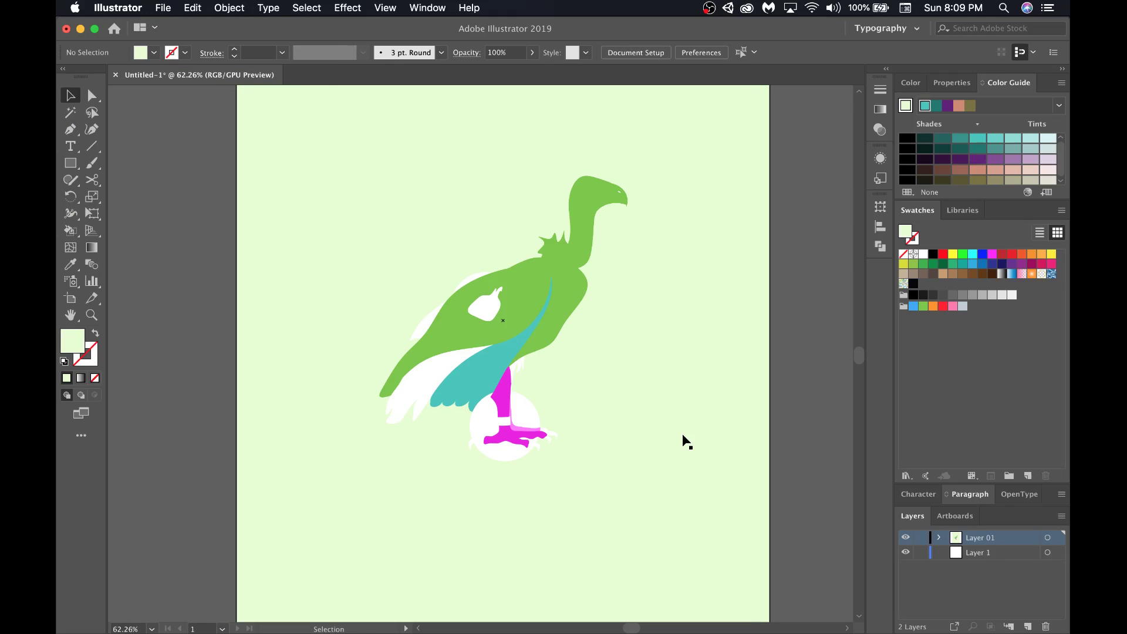